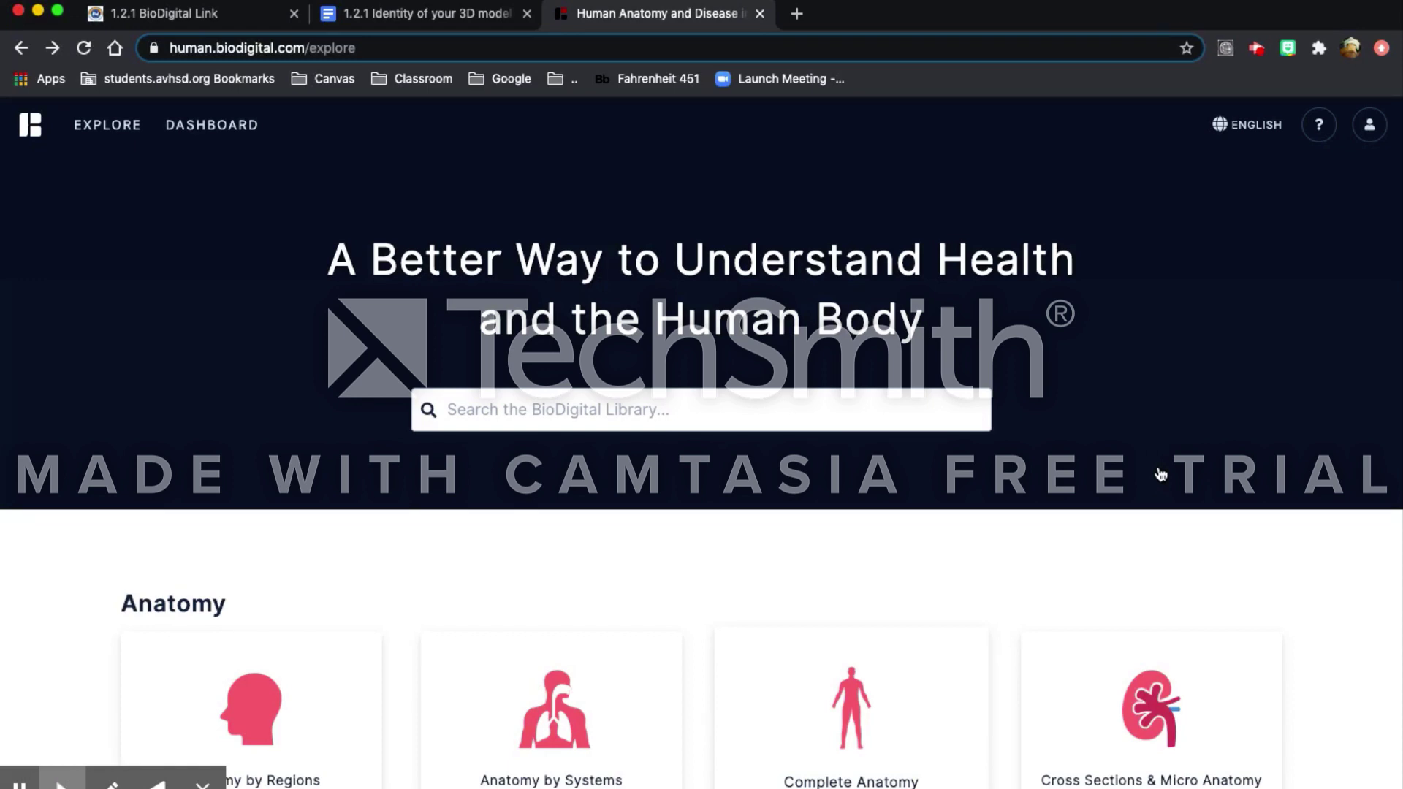
Step: Bring up the '1.2.1 Identity of your 3D model' assignment document listing bones and muscles to label
{"action": "left_click", "coordinate": [435, 13]}
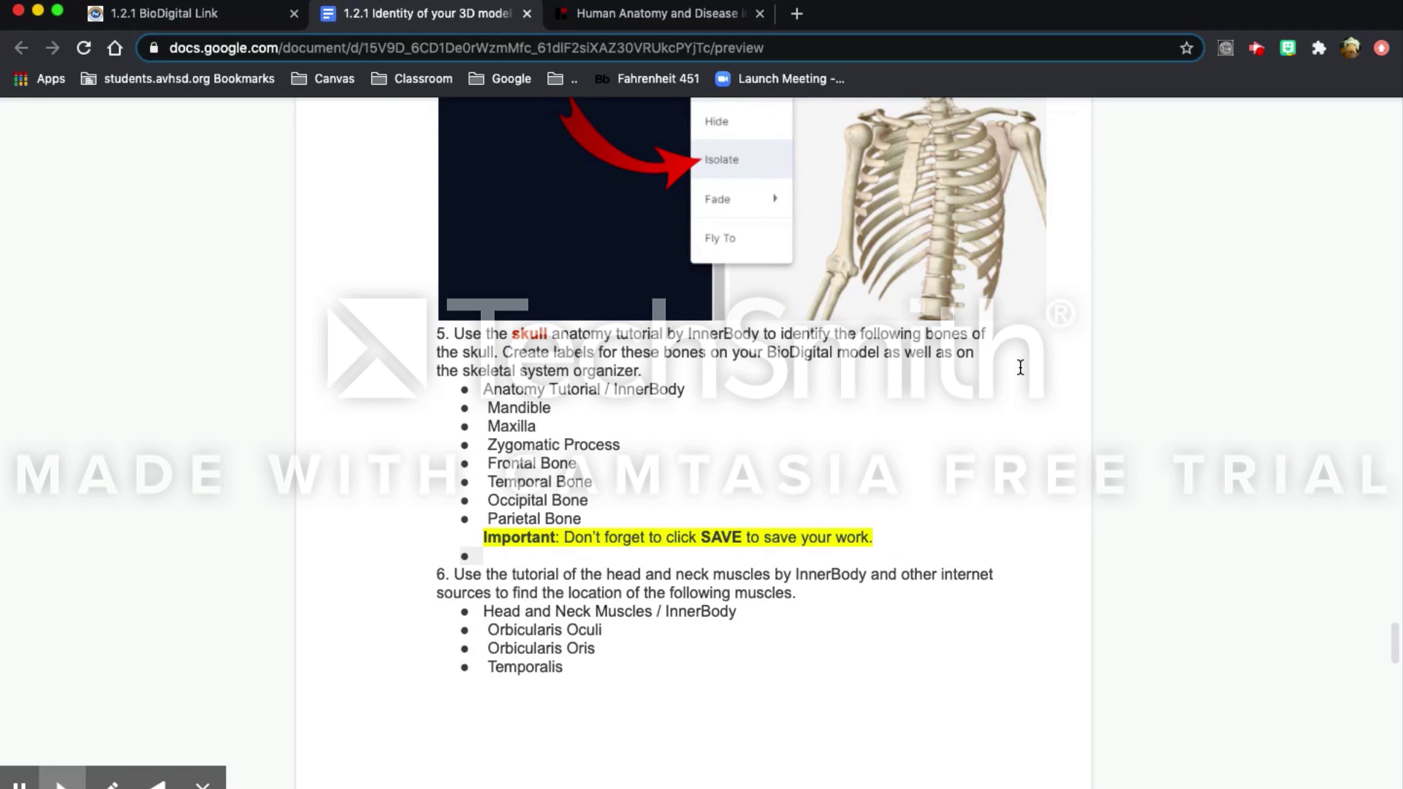
Step: Return to the BioDigital 'Human Anatomy and Disease' explore page
{"action": "left_click", "coordinate": [731, 17]}
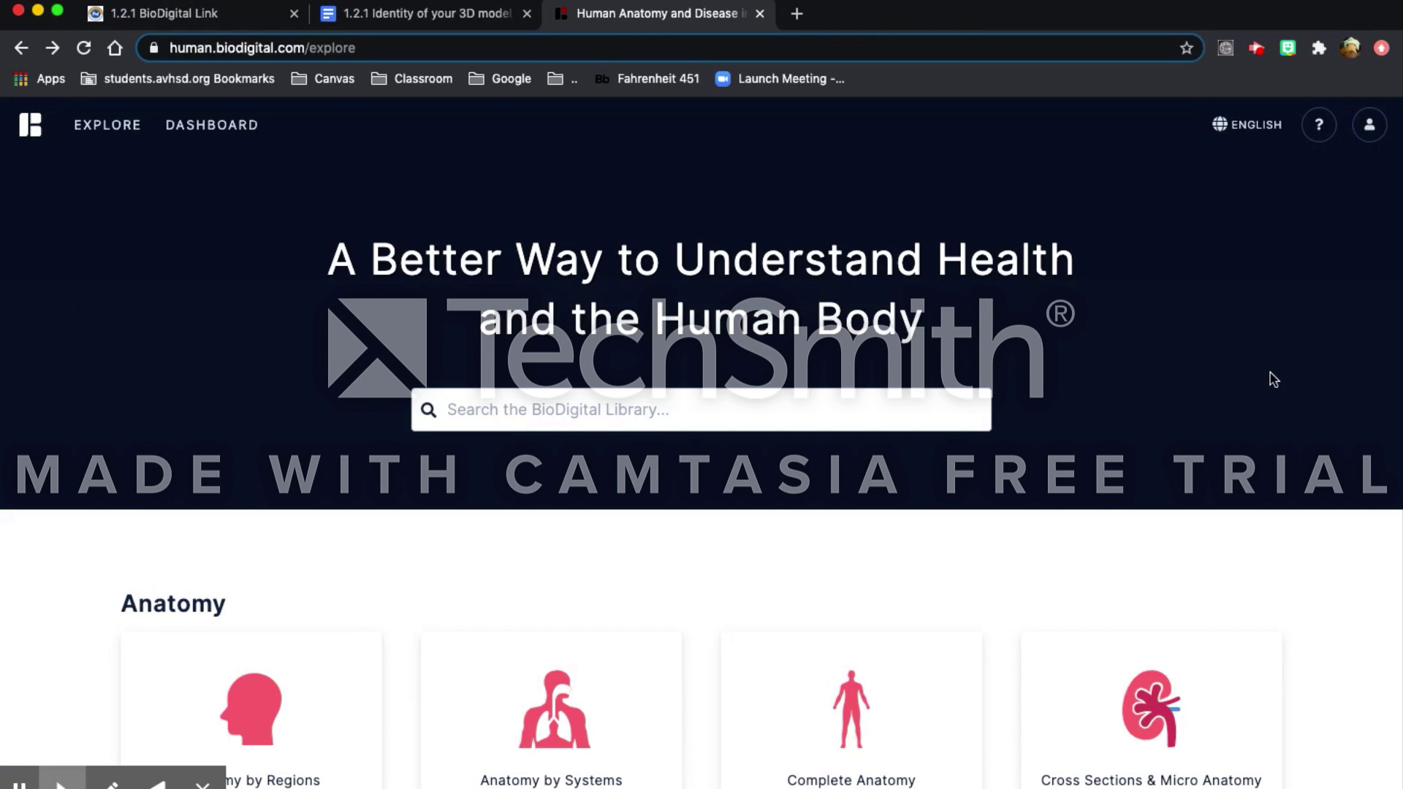
Step: Open Female Complete Anatomy from the Complete Anatomy category in the studio editor
{"action": "scroll", "coordinate": [1248, 461], "scroll_direction": "down", "scroll_amount": 2}
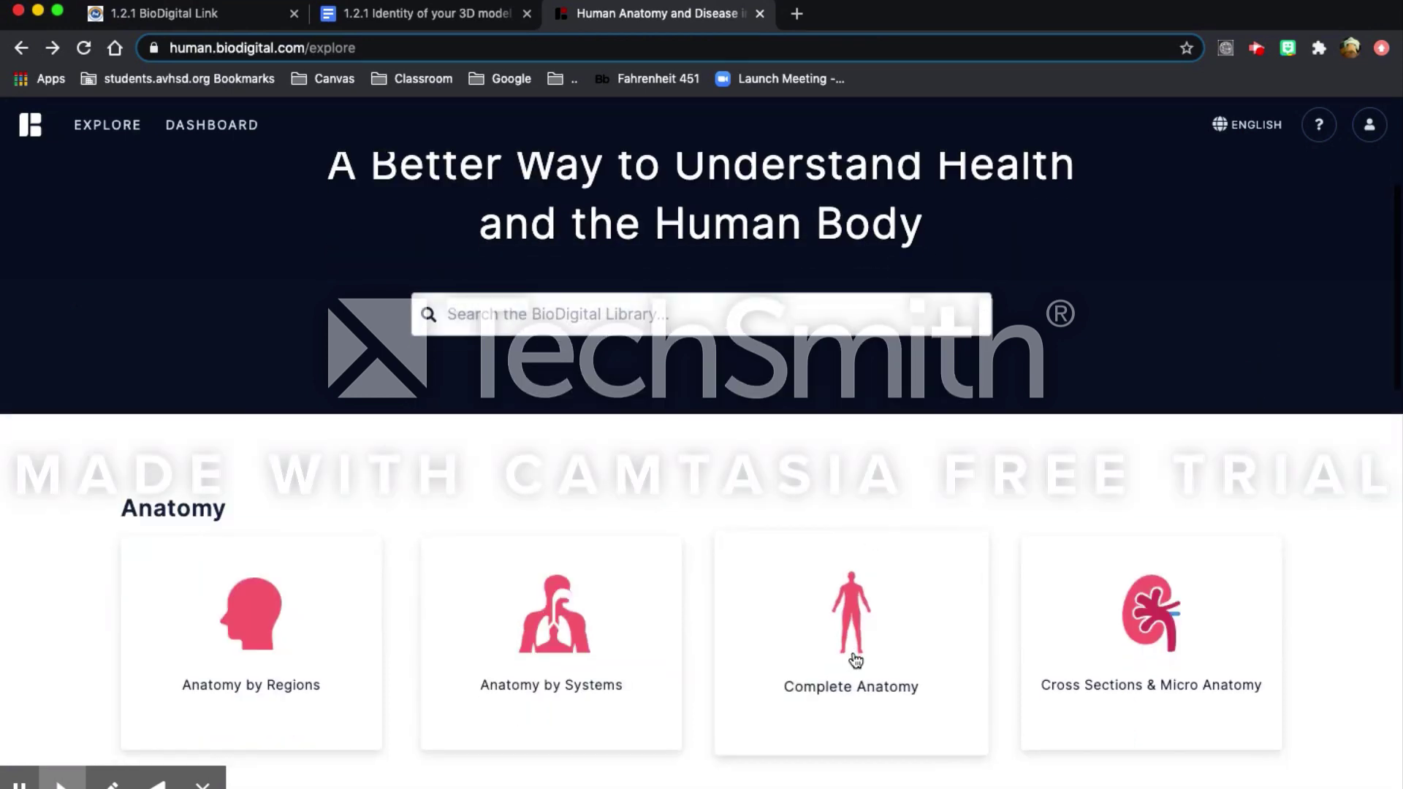
{"action": "scroll", "coordinate": [856, 662], "scroll_direction": "down", "scroll_amount": 1}
{"action": "left_click", "coordinate": [849, 577]}
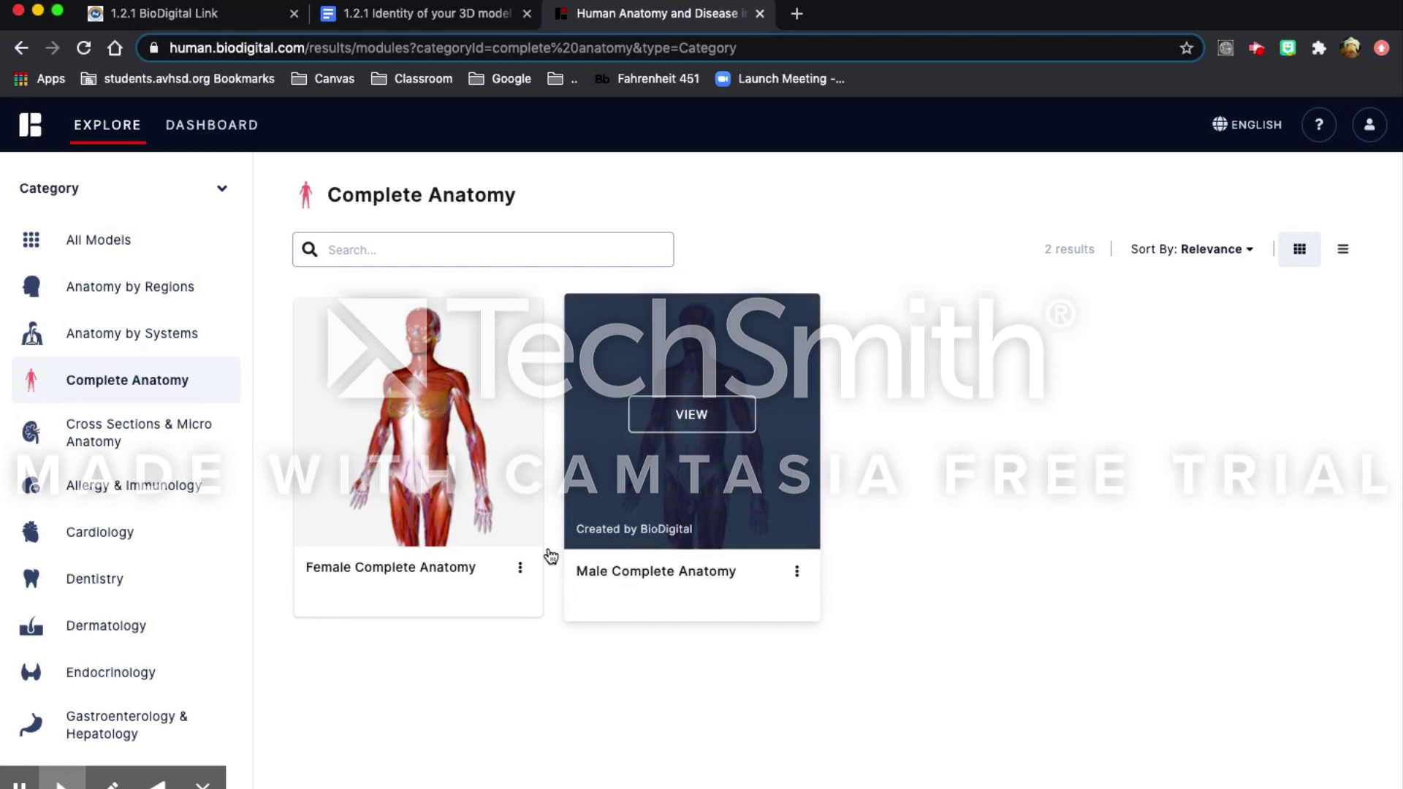
{"action": "left_click", "coordinate": [483, 519]}
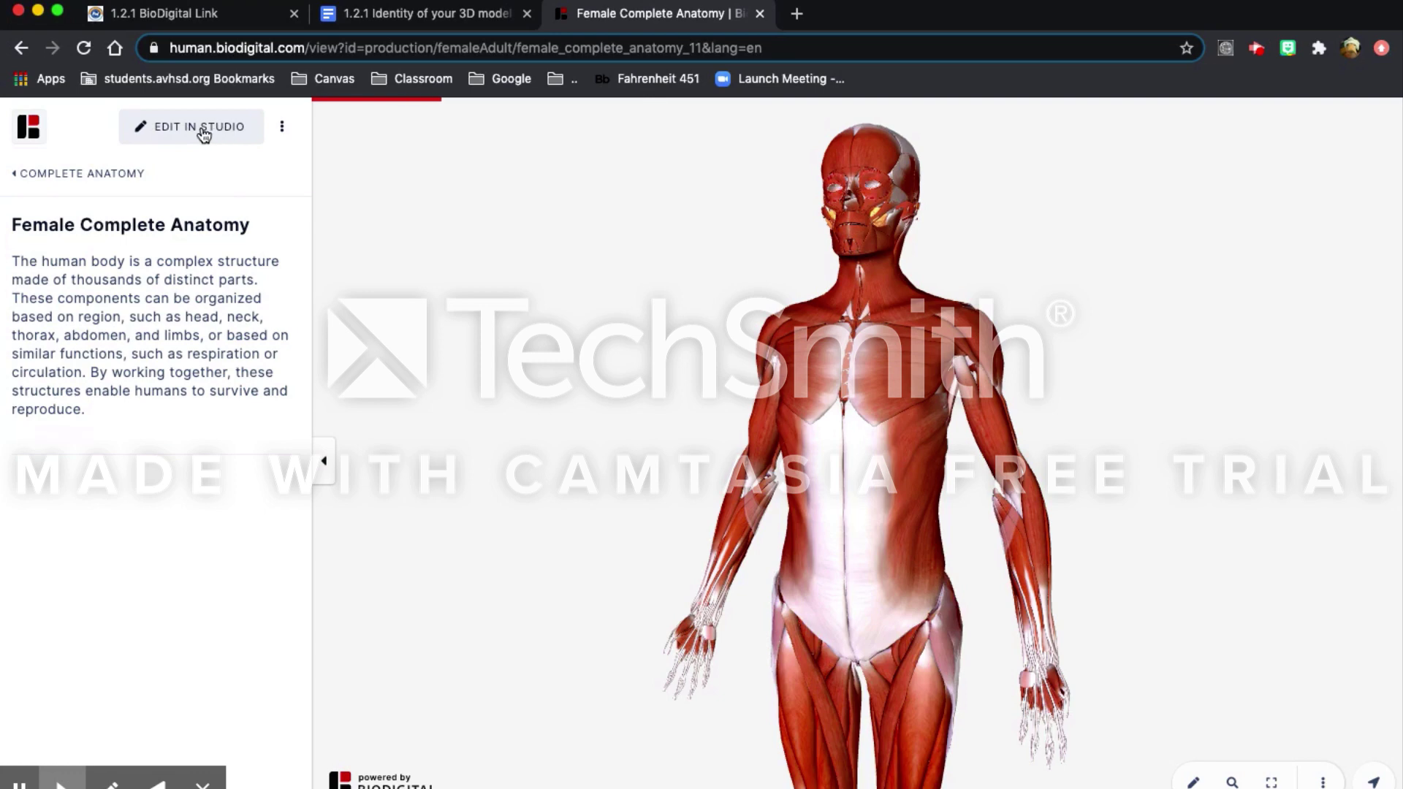
{"action": "left_click", "coordinate": [203, 132]}
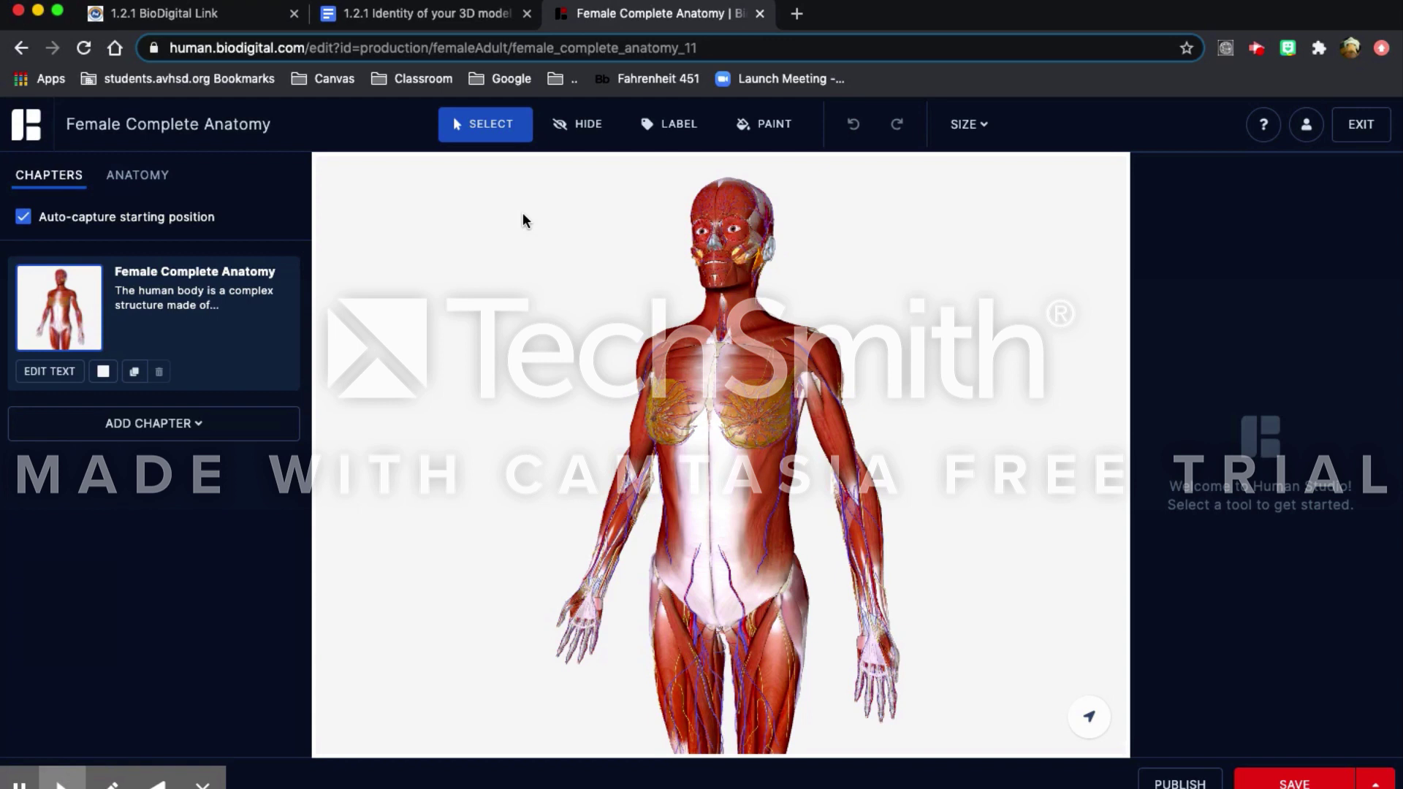
Step: Rename the model title to 'HBS Human Model'
{"action": "mouse_move", "coordinate": [110, 128]}
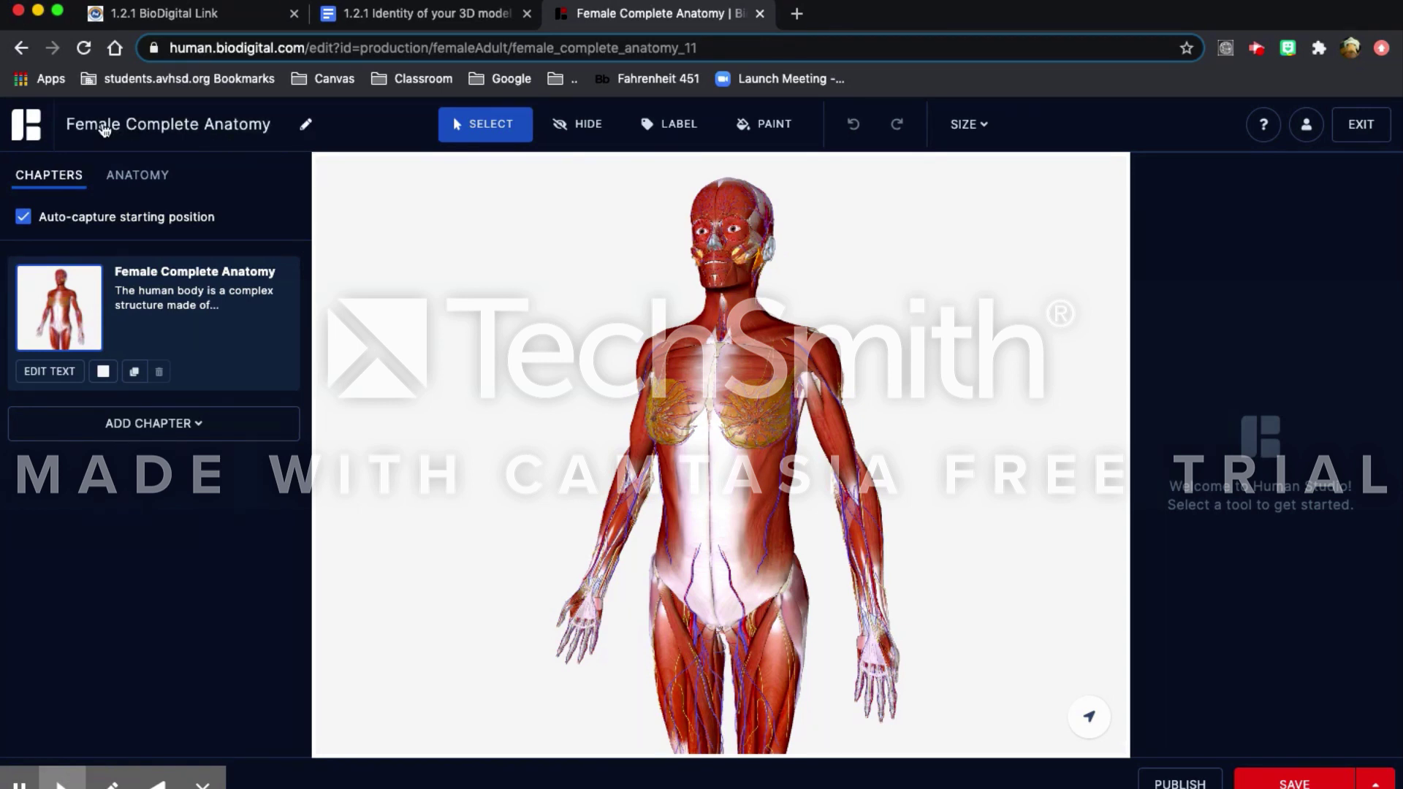
{"action": "left_click", "coordinate": [307, 128]}
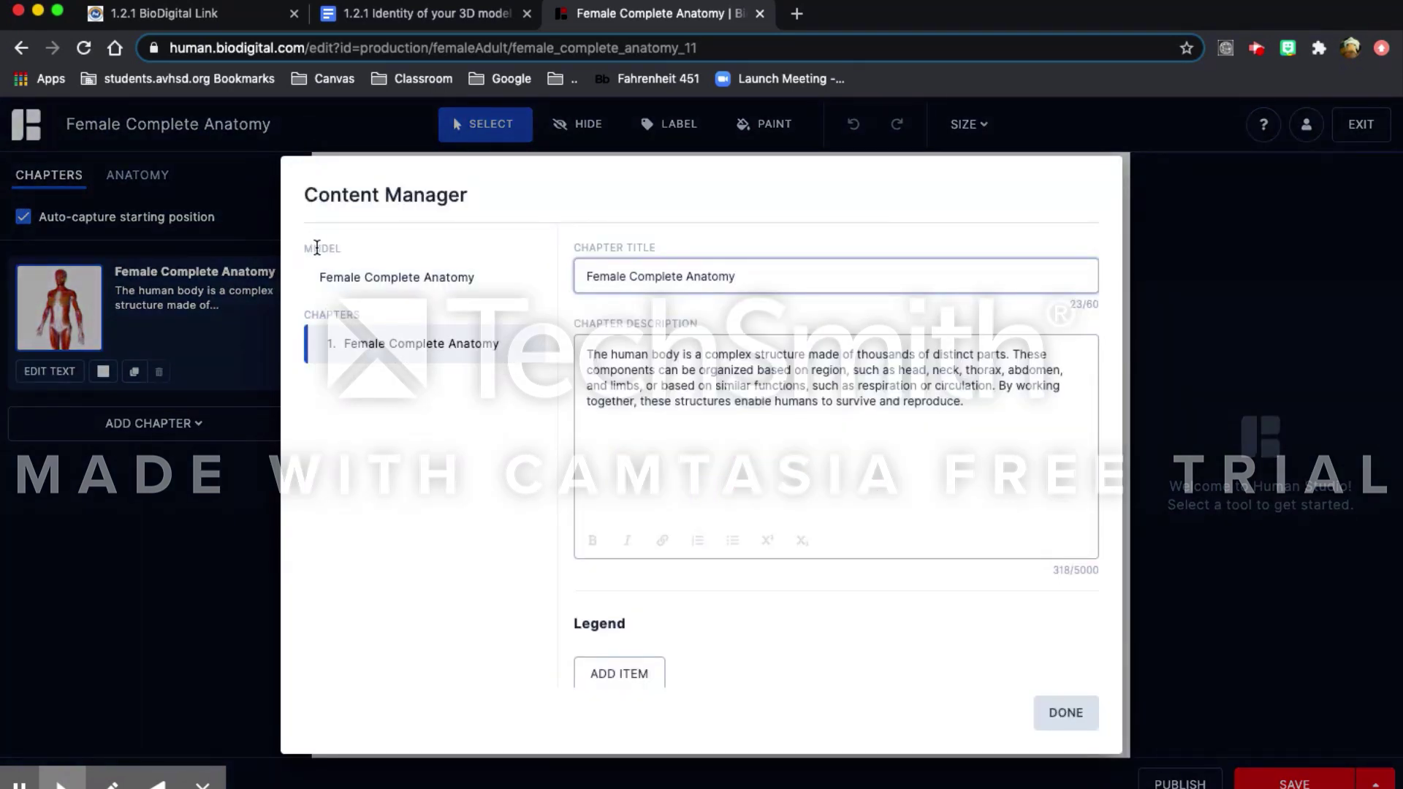
{"action": "left_click", "coordinate": [391, 278]}
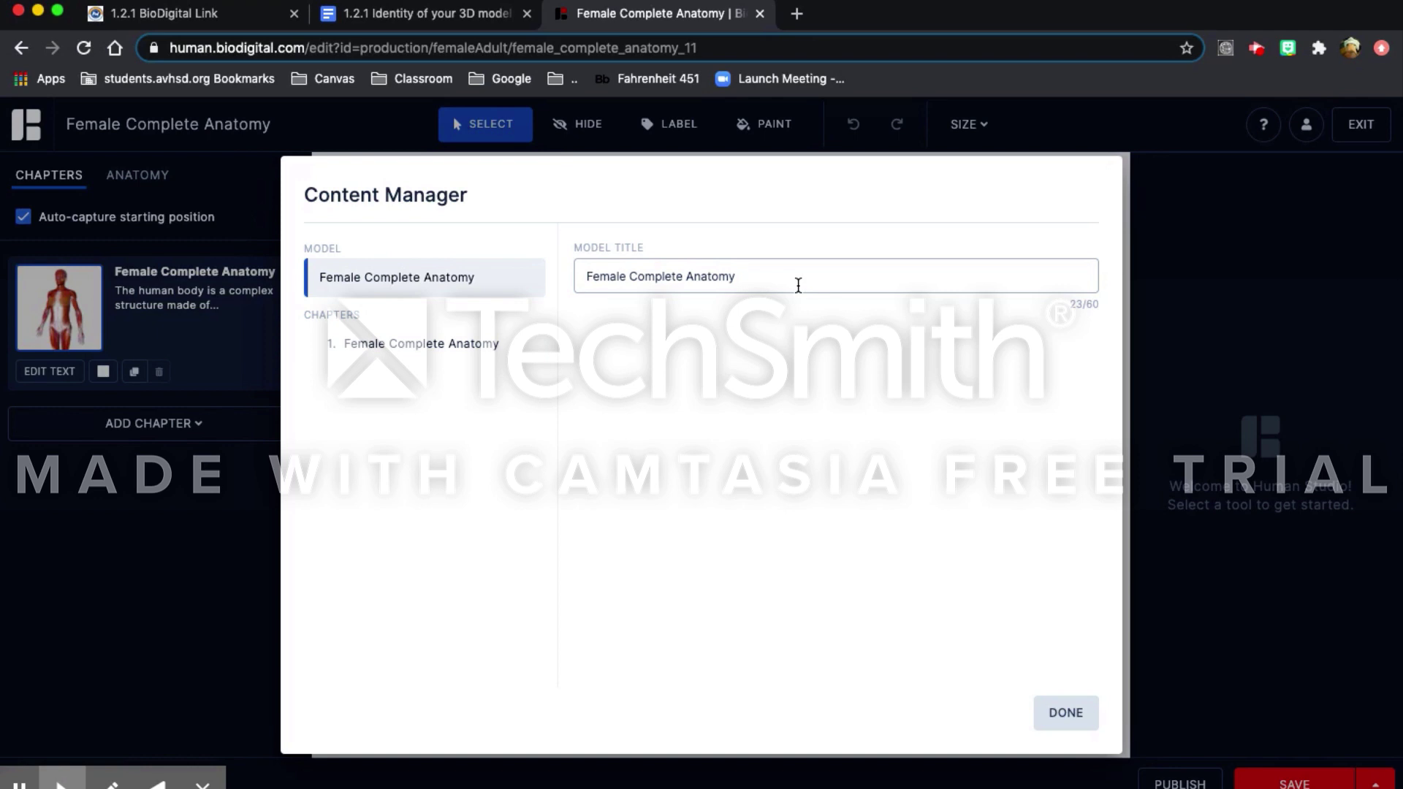
{"action": "triple_click", "coordinate": [616, 275]}
{"action": "type", "text": "HBS"}
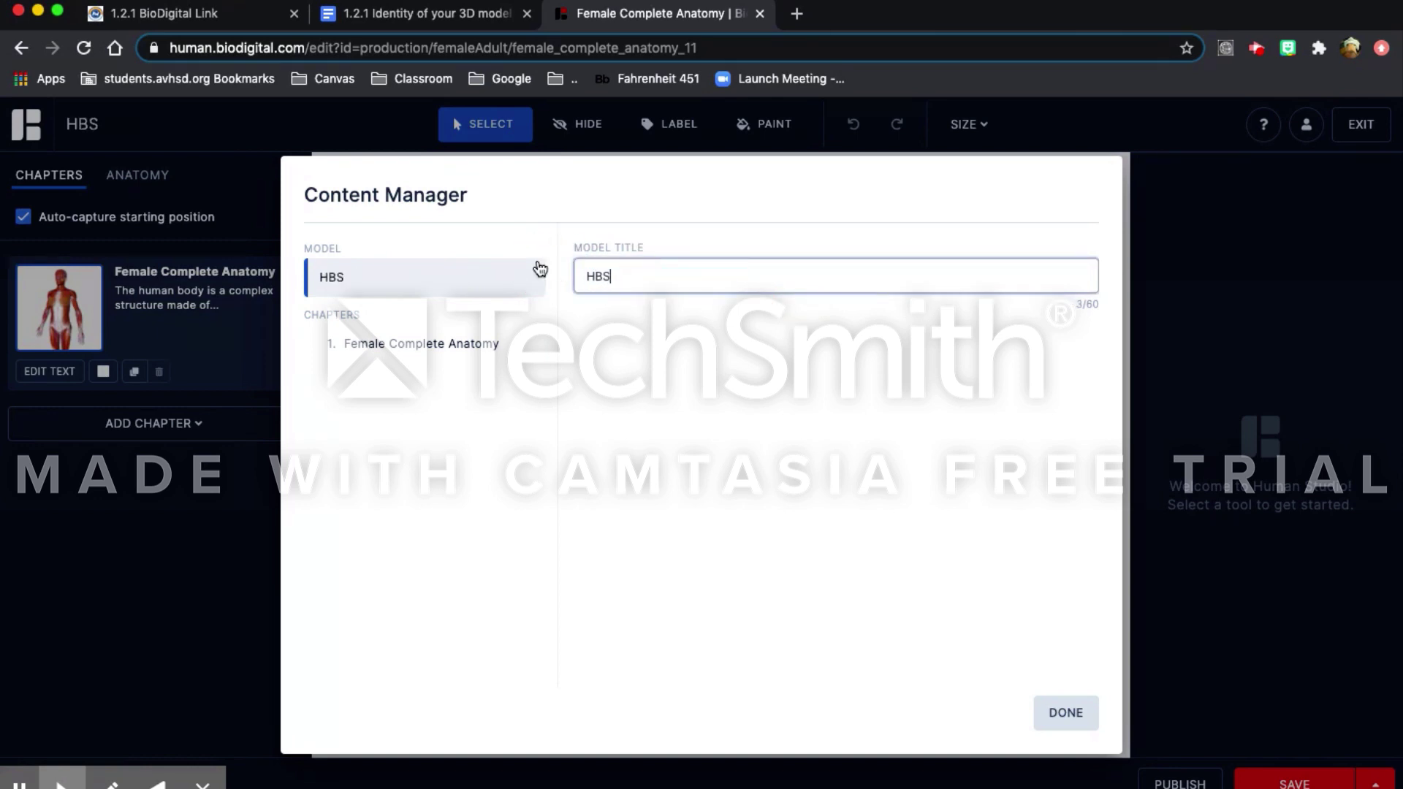
{"action": "type", "text": " Human Model"}
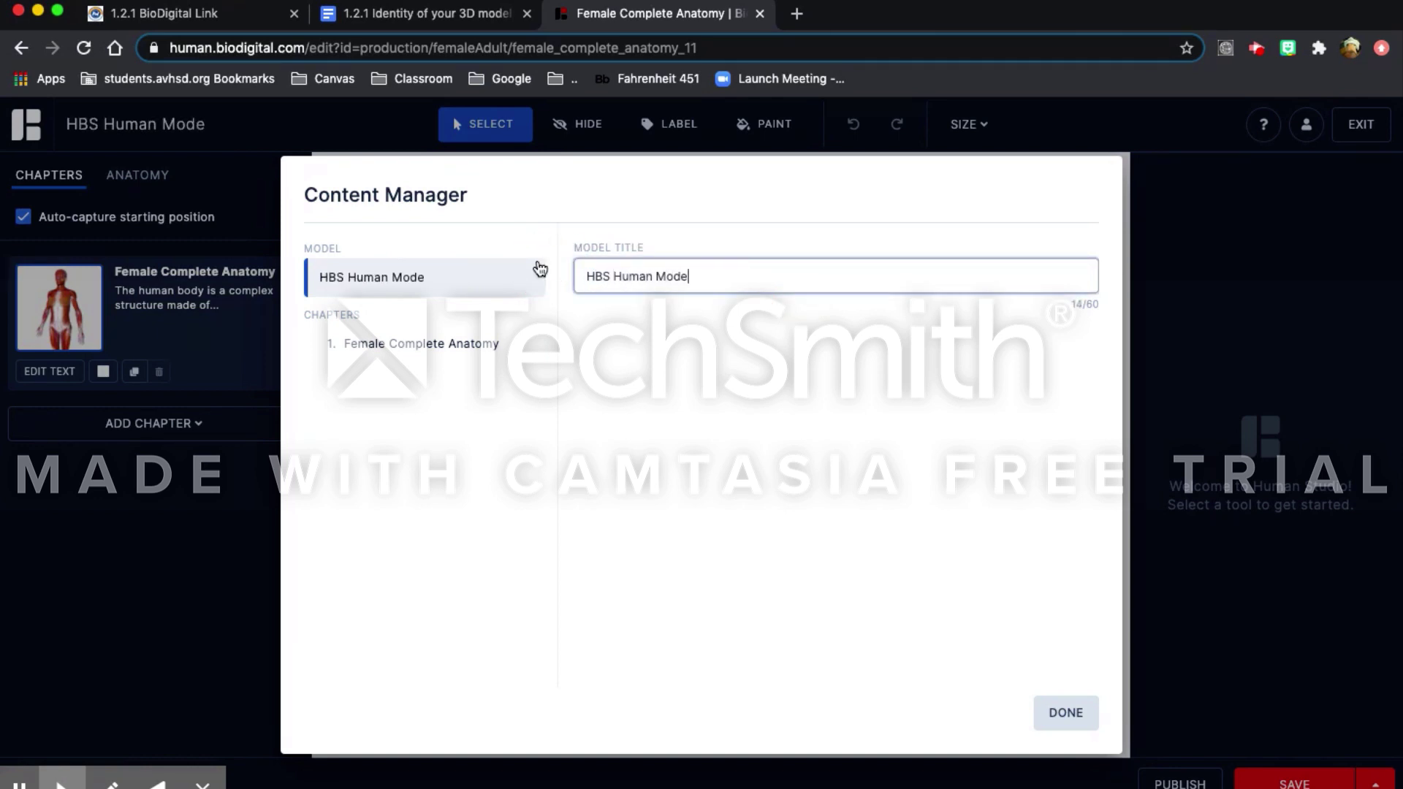
{"action": "left_click", "coordinate": [1066, 713]}
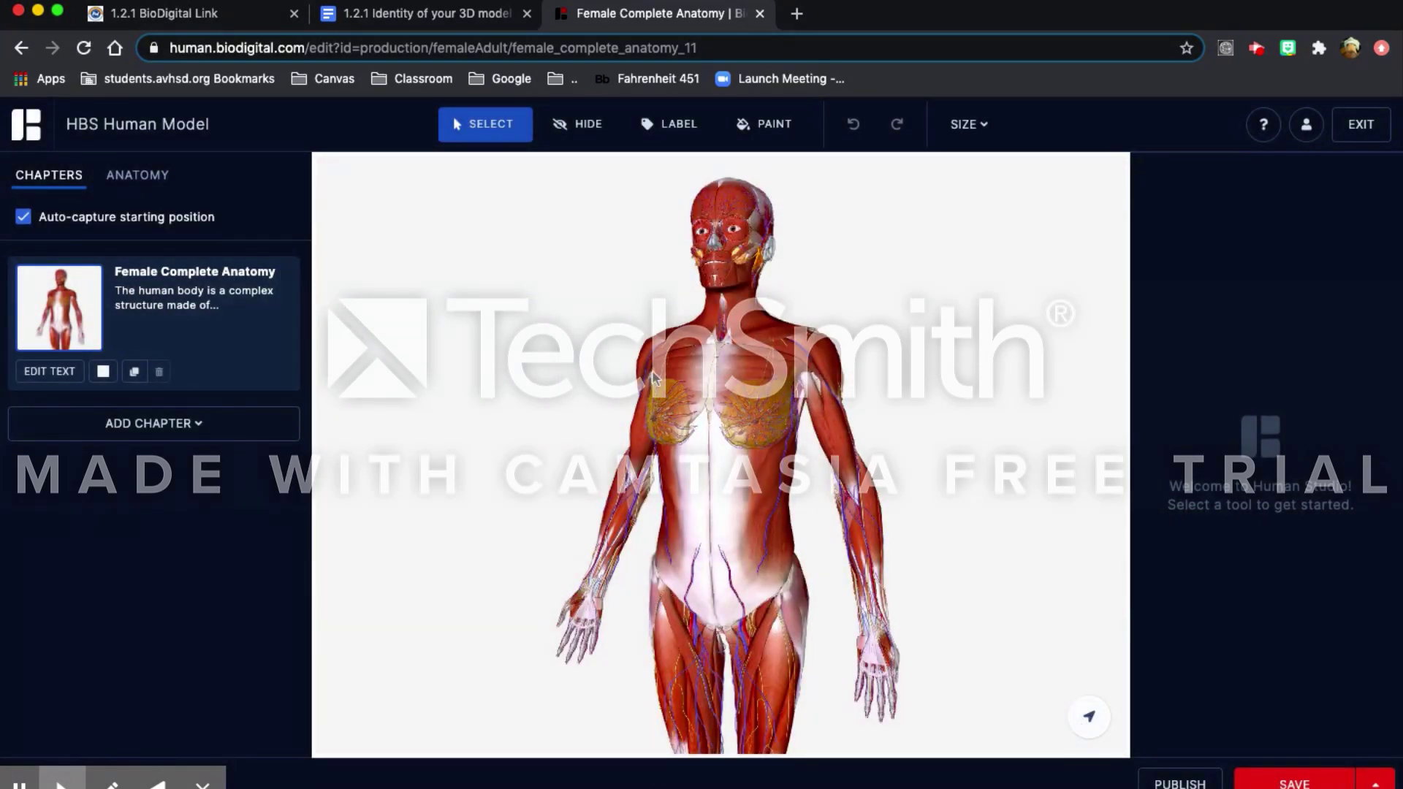
Step: Retitle the chapter from Female Complete Anatomy to 'Template'
{"action": "left_click", "coordinate": [48, 374]}
{"action": "left_click", "coordinate": [723, 275]}
{"action": "key", "text": "super+a"}
{"action": "key", "text": "BackSpace"}
{"action": "type", "text": "Tem"}
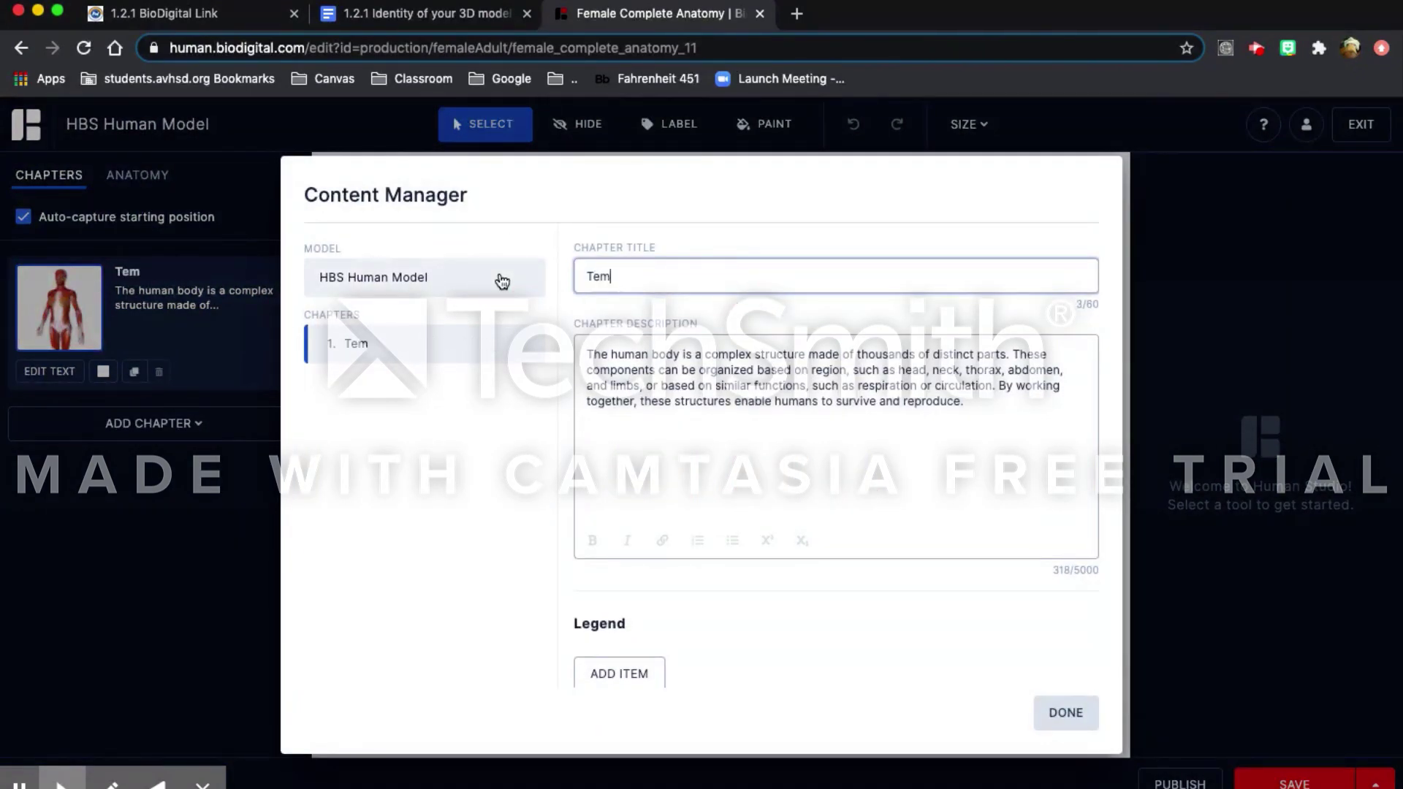
{"action": "type", "text": "plate"}
{"action": "left_click", "coordinate": [1086, 721]}
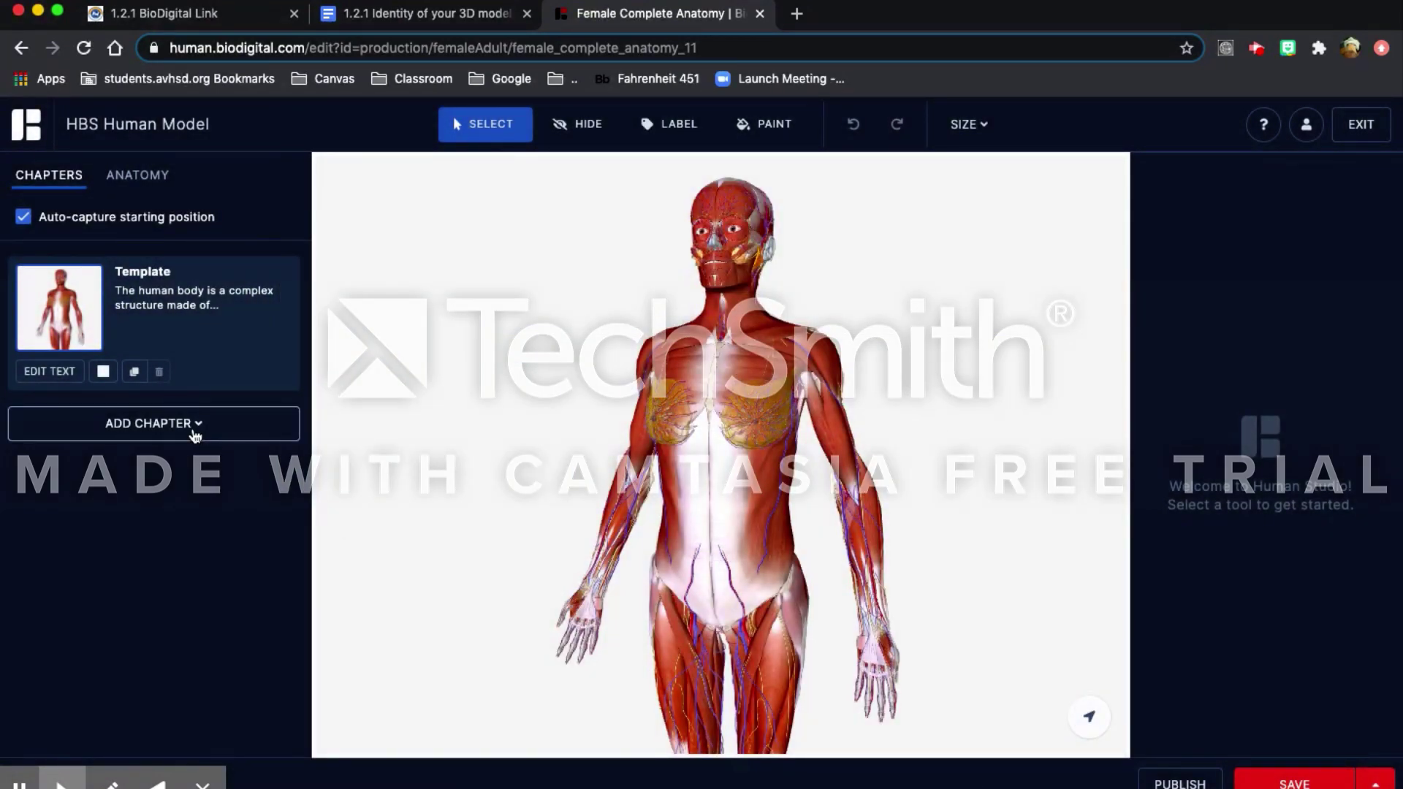
Step: Duplicate the 'Template' chapter and show the model's anatomy systems list
{"action": "left_click", "coordinate": [154, 428]}
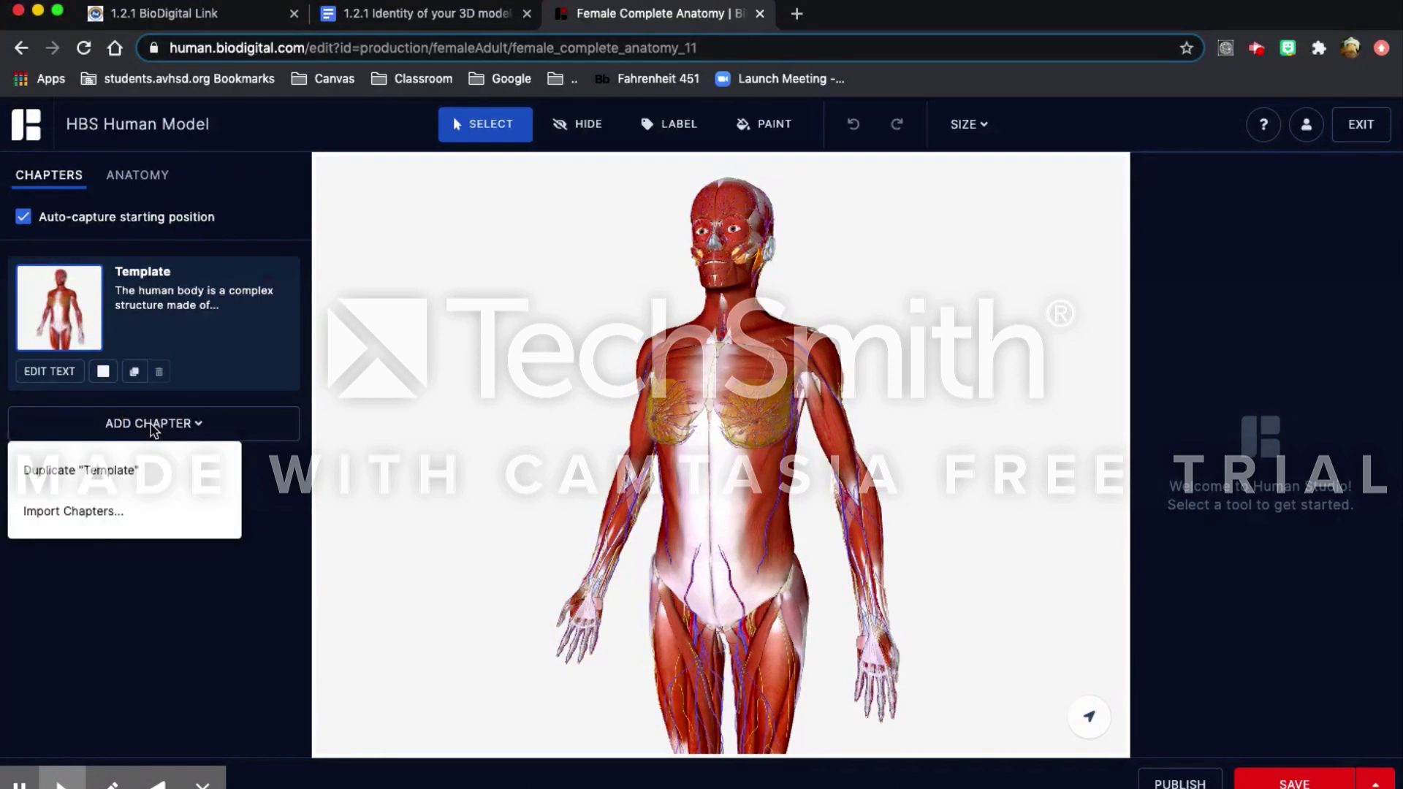
{"action": "left_click", "coordinate": [55, 477]}
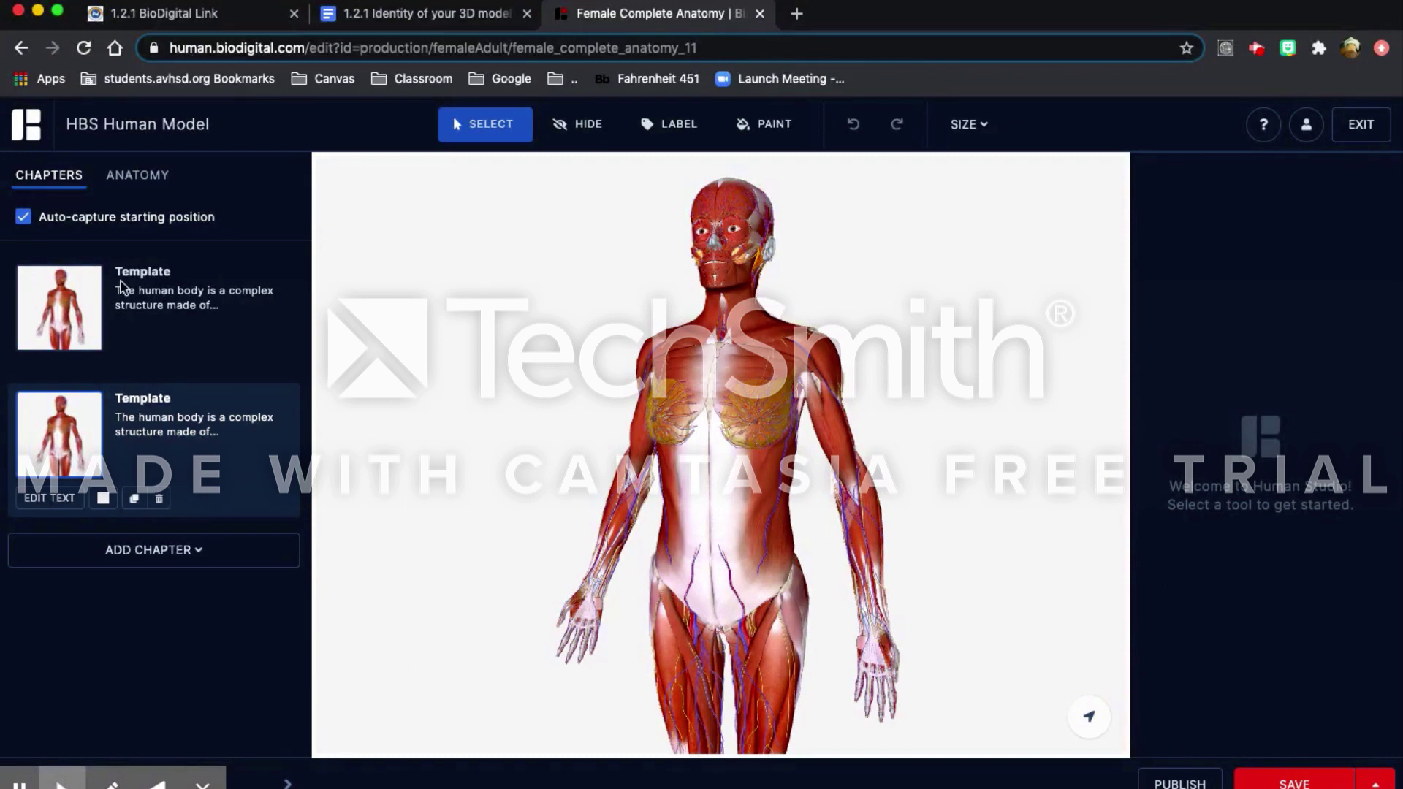
{"action": "left_click", "coordinate": [126, 182]}
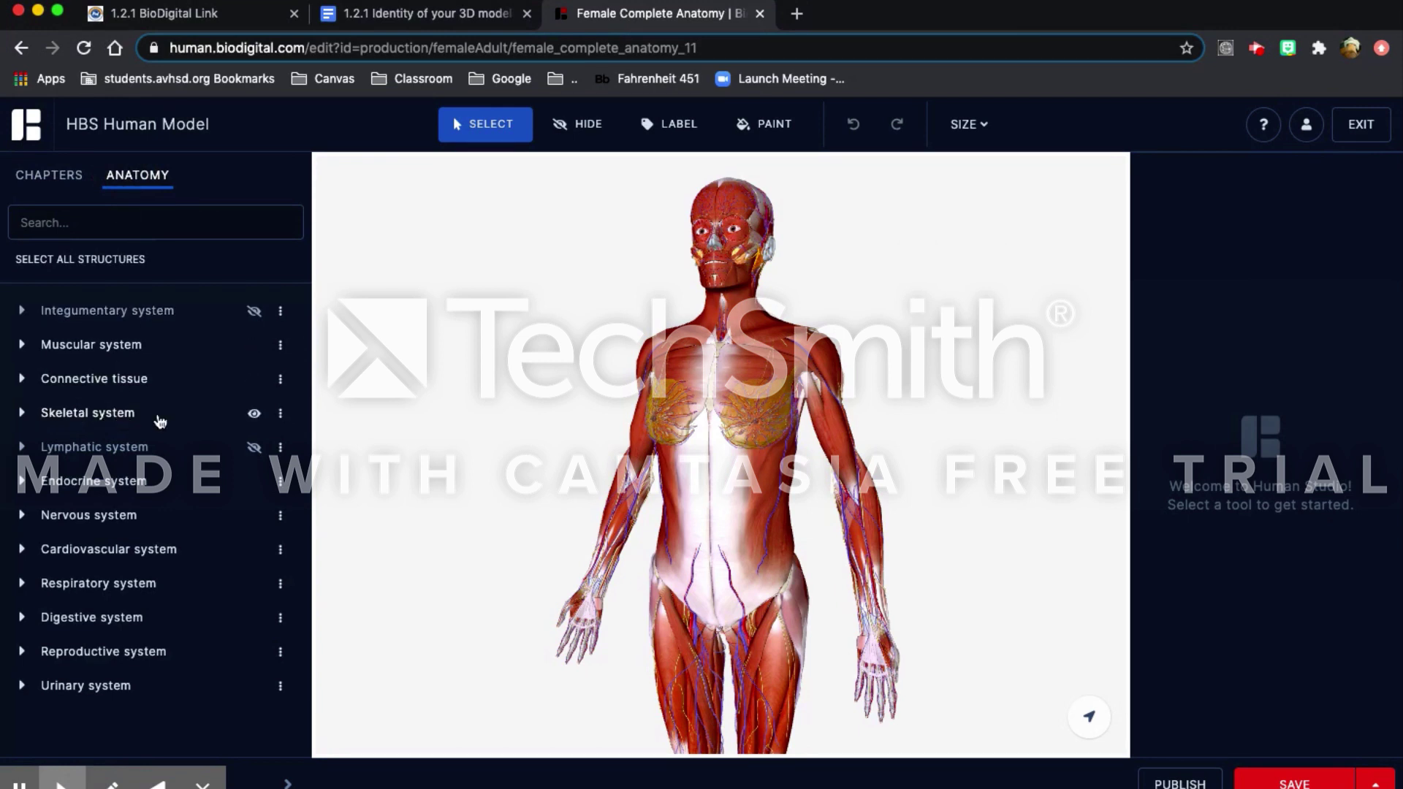
Step: Isolate the Skeletal system, after checking Mandible in the assignment's bone list
{"action": "left_click", "coordinate": [282, 416]}
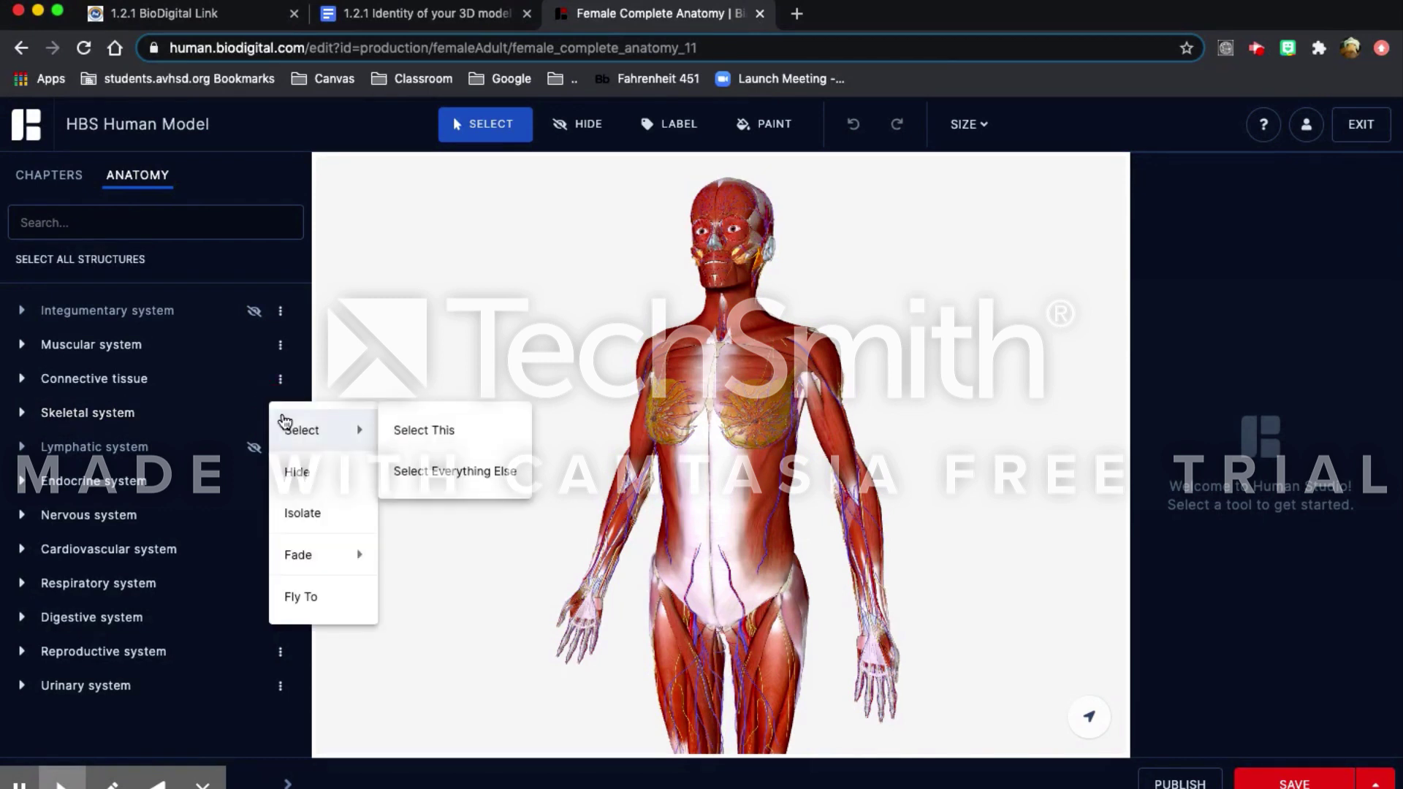
{"action": "left_click", "coordinate": [322, 514]}
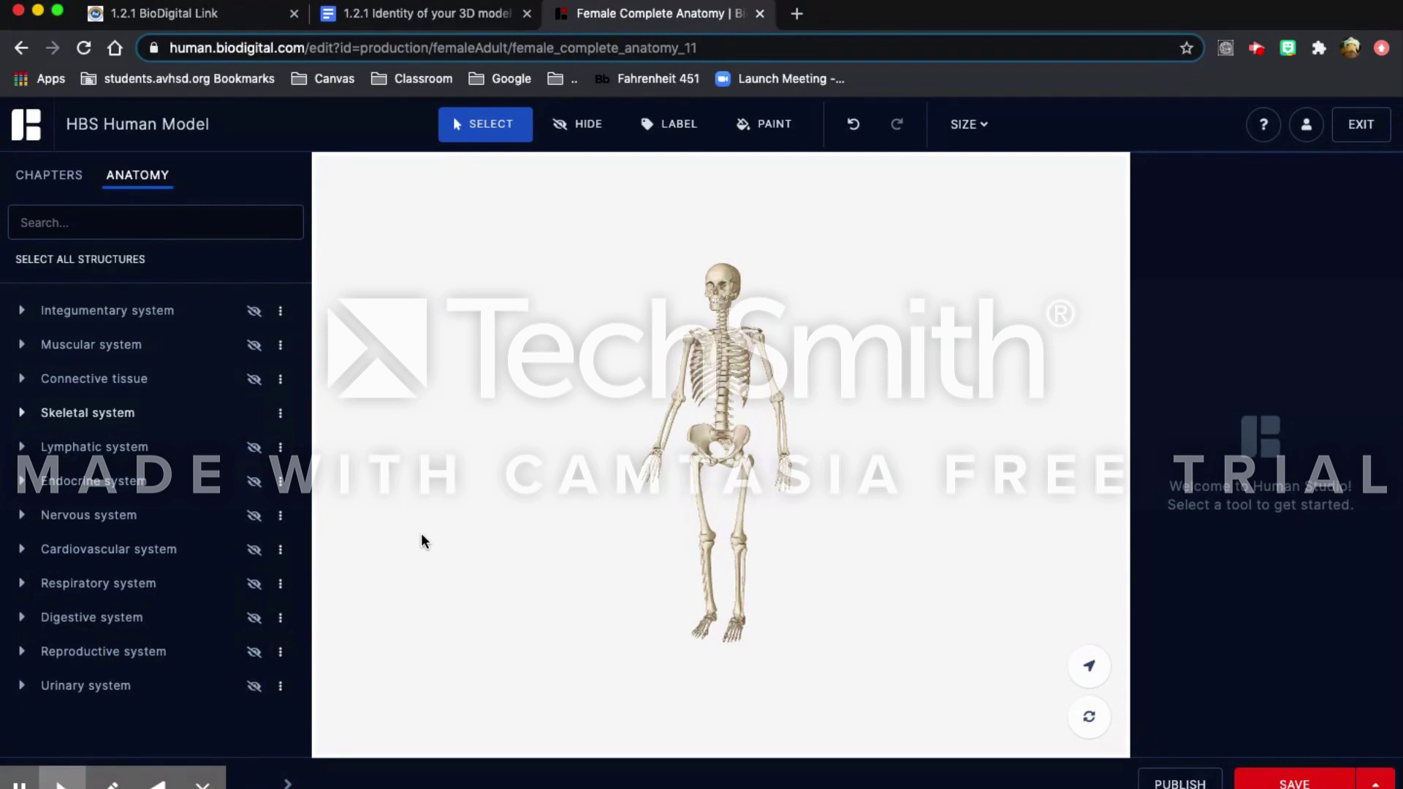
{"action": "left_click", "coordinate": [442, 11]}
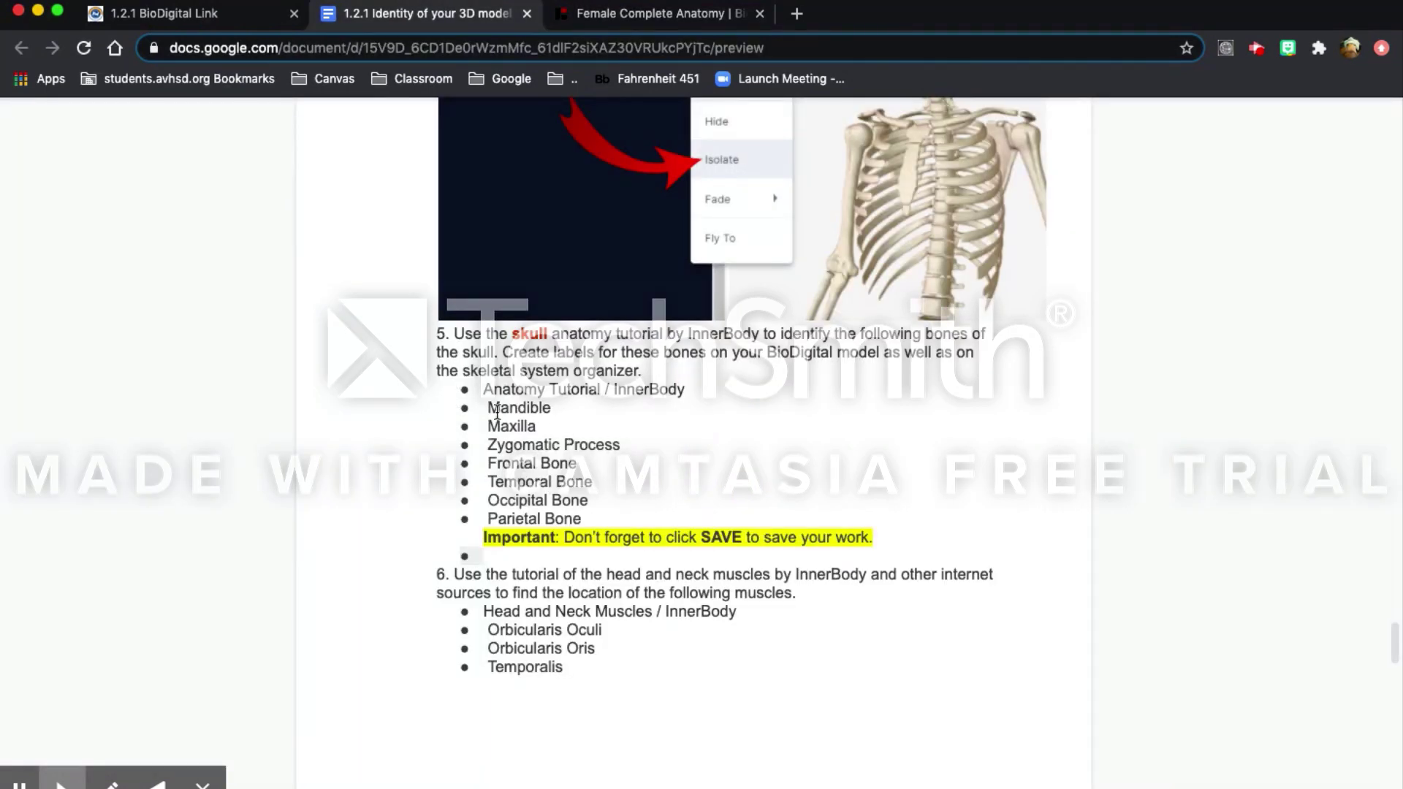
{"action": "left_click_drag", "start_coordinate": [487, 407], "coordinate": [582, 406]}
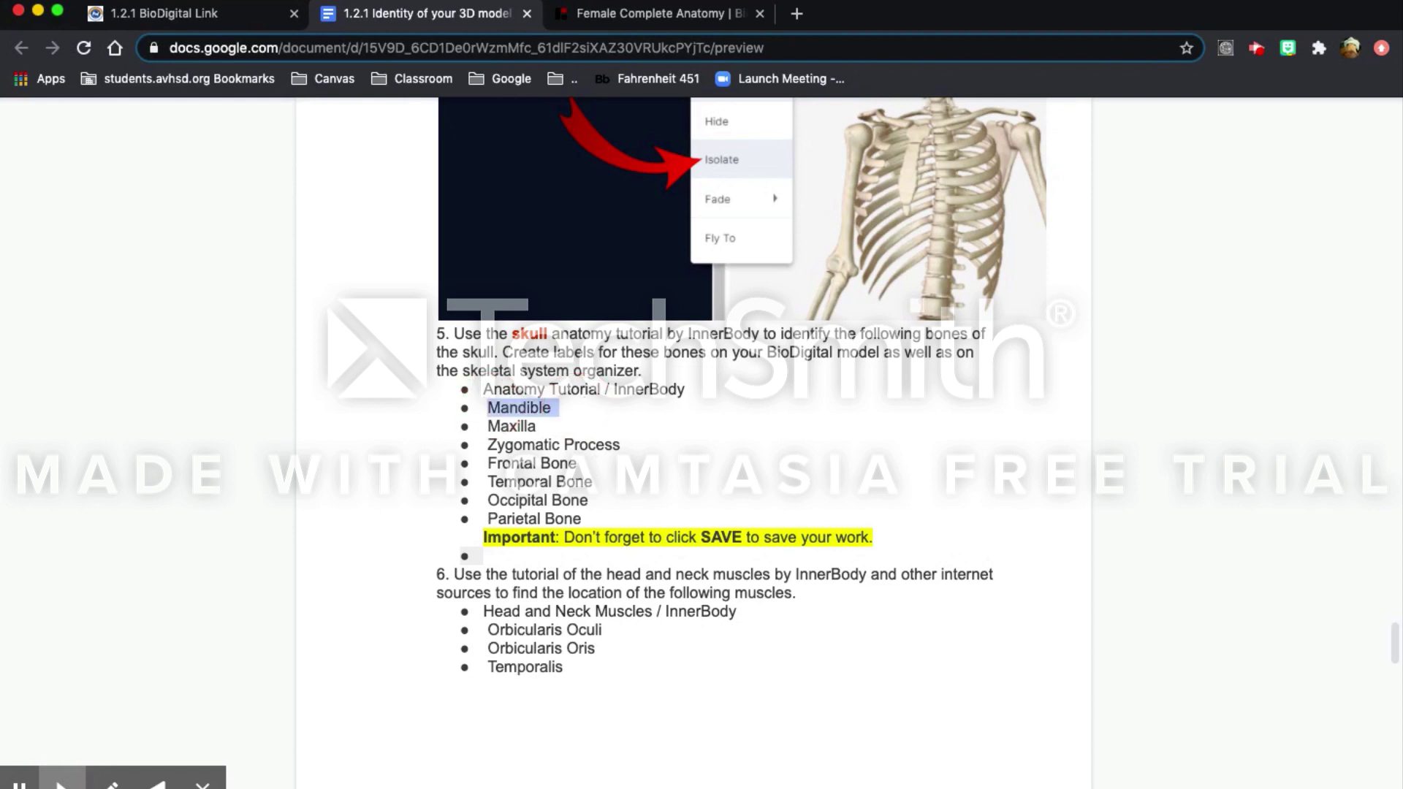
{"action": "left_click", "coordinate": [649, 15]}
Step: Pin a Mandible label on the jaw, offset right, and select its title for editing
{"action": "scroll", "coordinate": [839, 411], "scroll_direction": "up", "scroll_amount": 5}
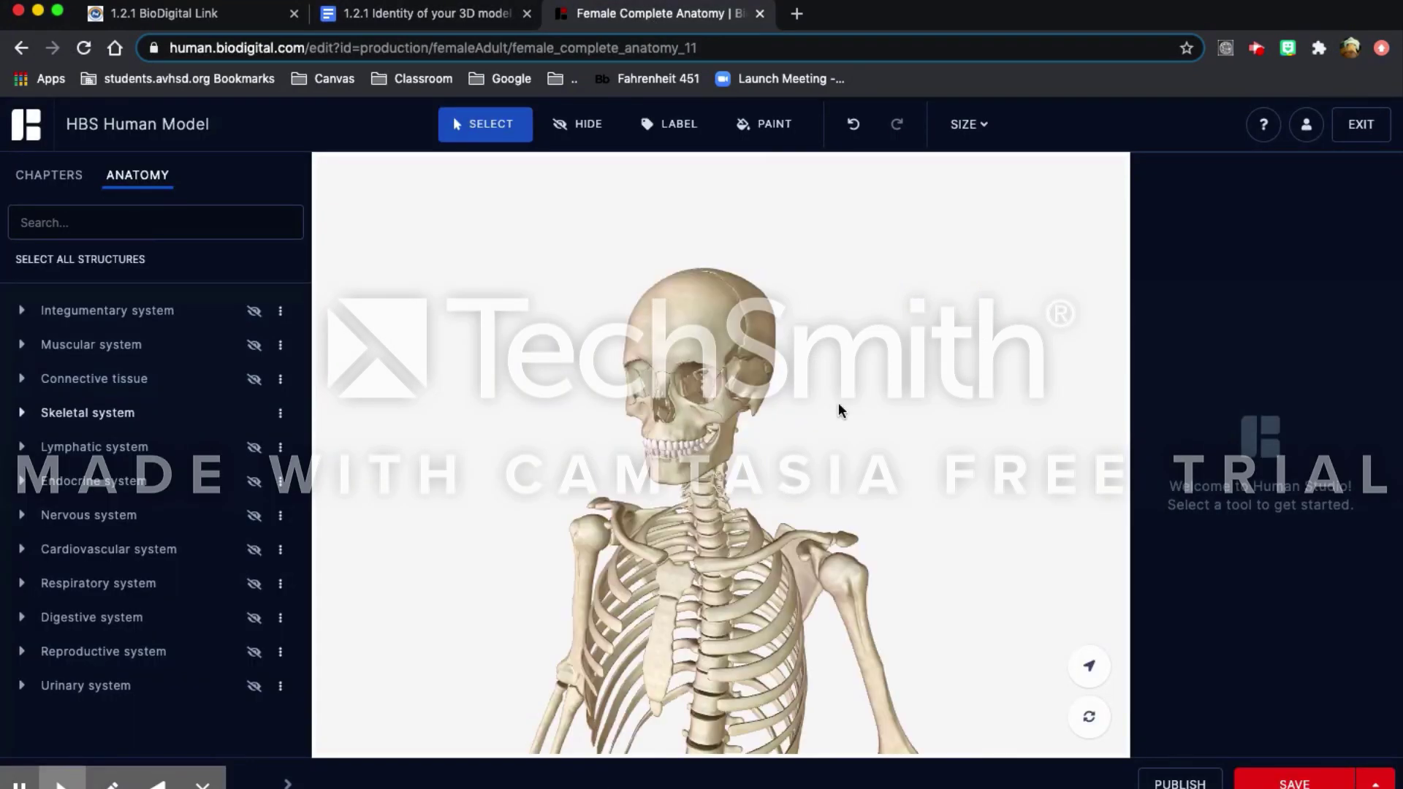
{"action": "scroll", "coordinate": [839, 402], "scroll_direction": "up", "scroll_amount": 5}
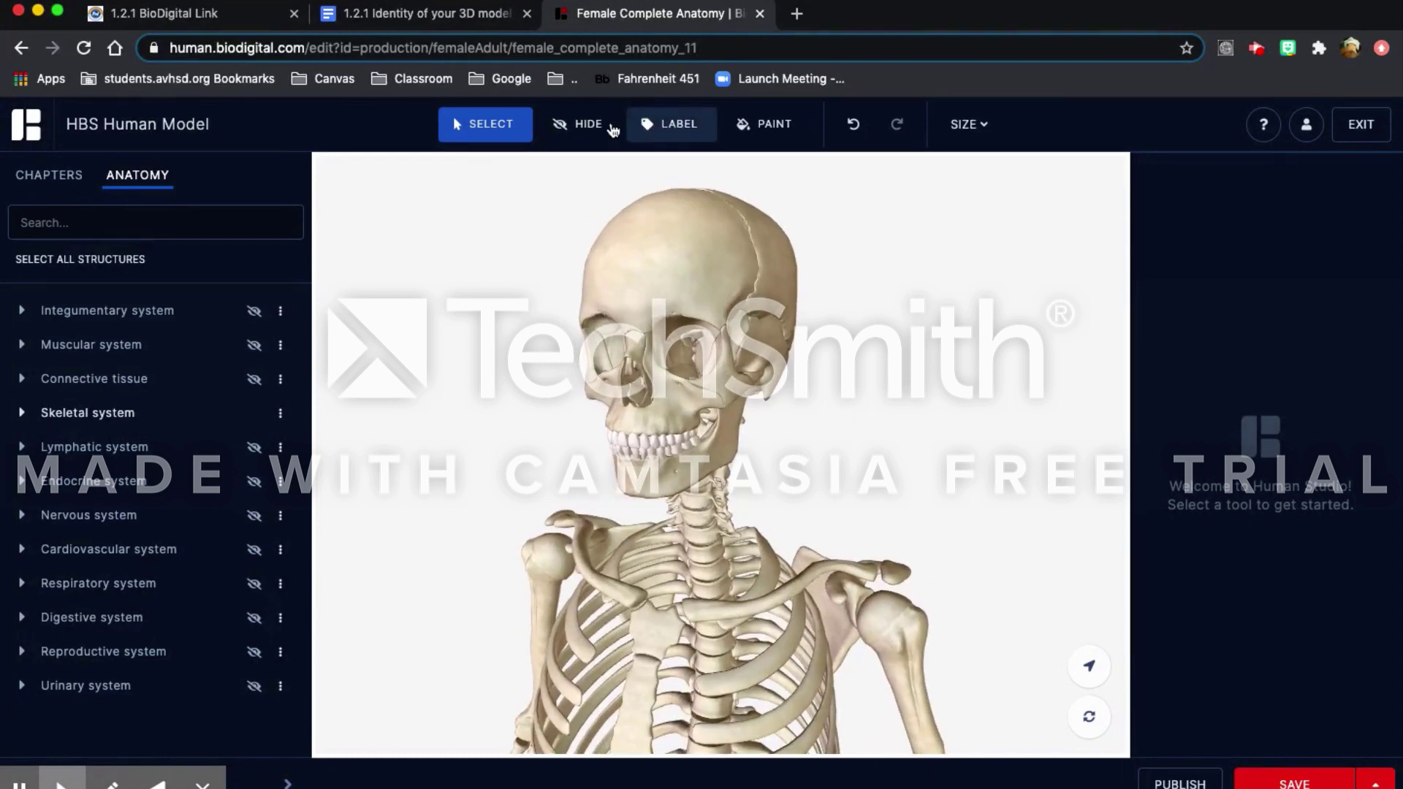
{"action": "left_click", "coordinate": [692, 136]}
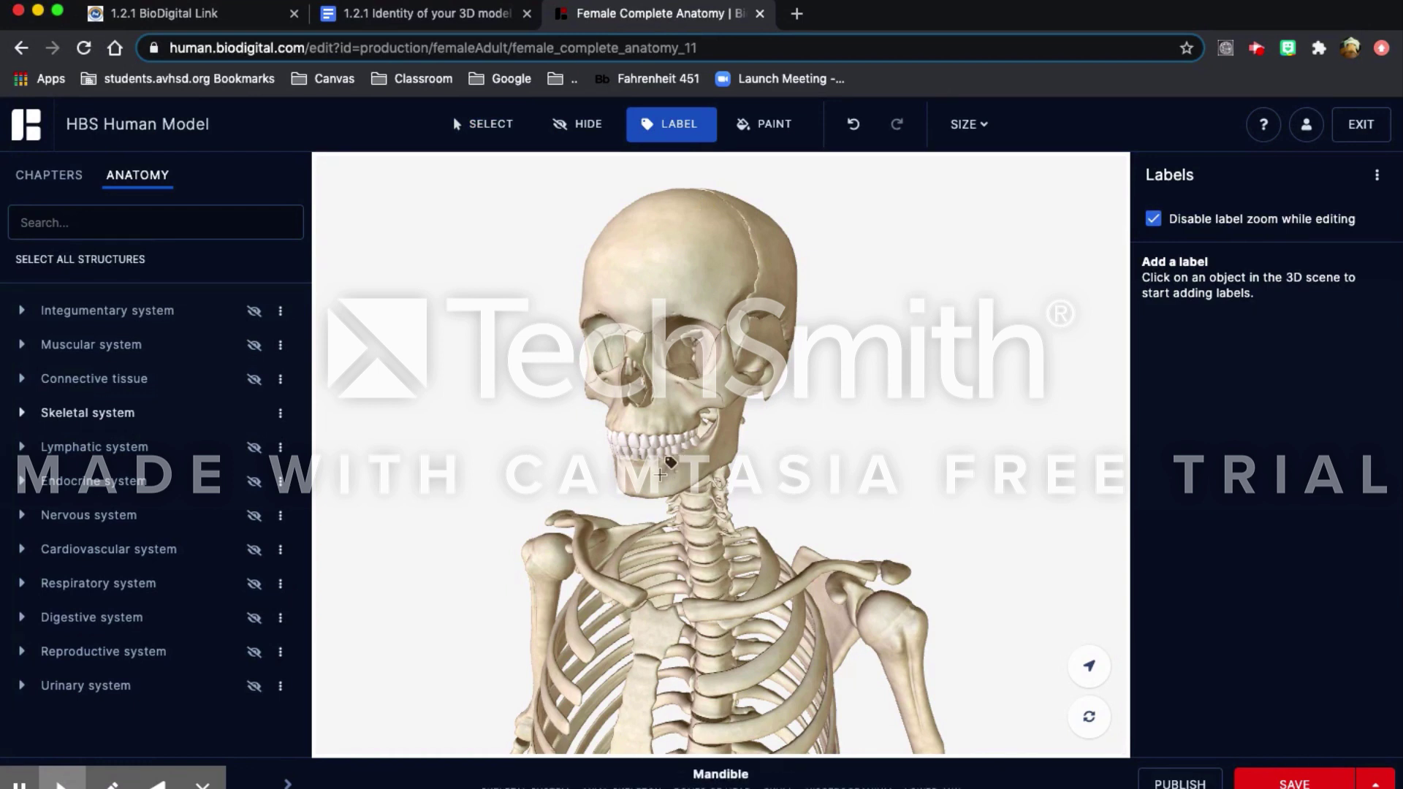
{"action": "left_click", "coordinate": [662, 471]}
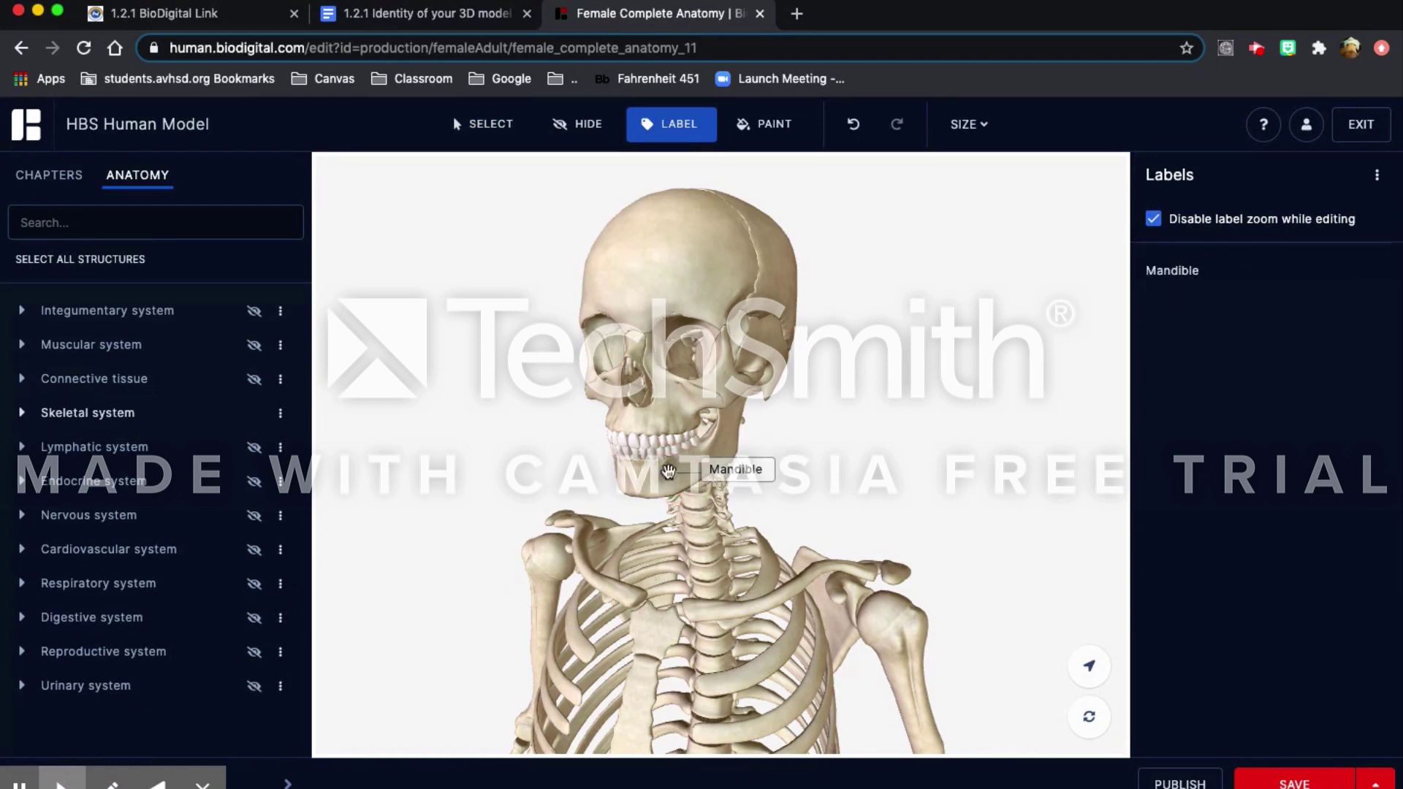
{"action": "left_click_drag", "start_coordinate": [740, 471], "coordinate": [834, 459]}
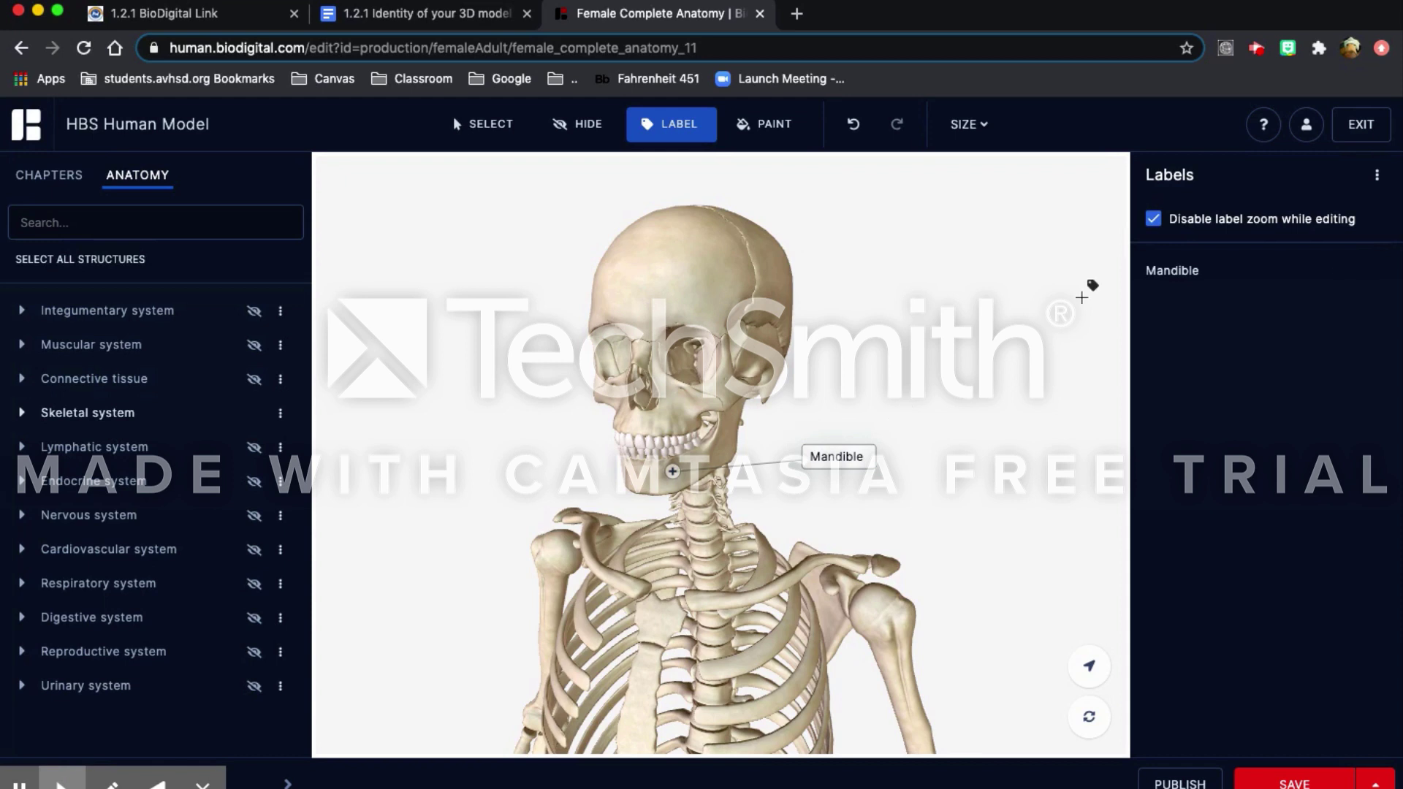
{"action": "left_click", "coordinate": [1195, 274]}
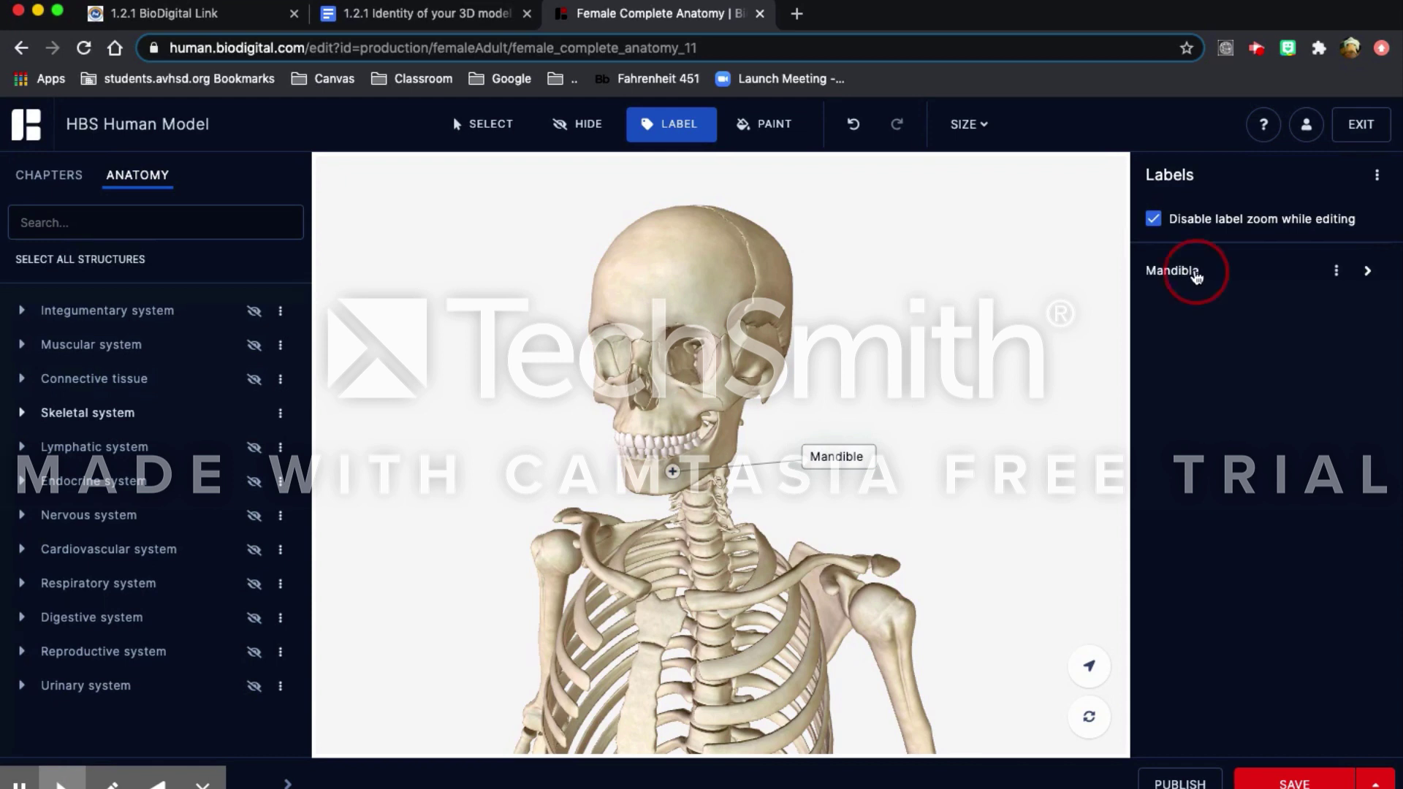
{"action": "left_click_drag", "start_coordinate": [1212, 379], "coordinate": [1142, 379]}
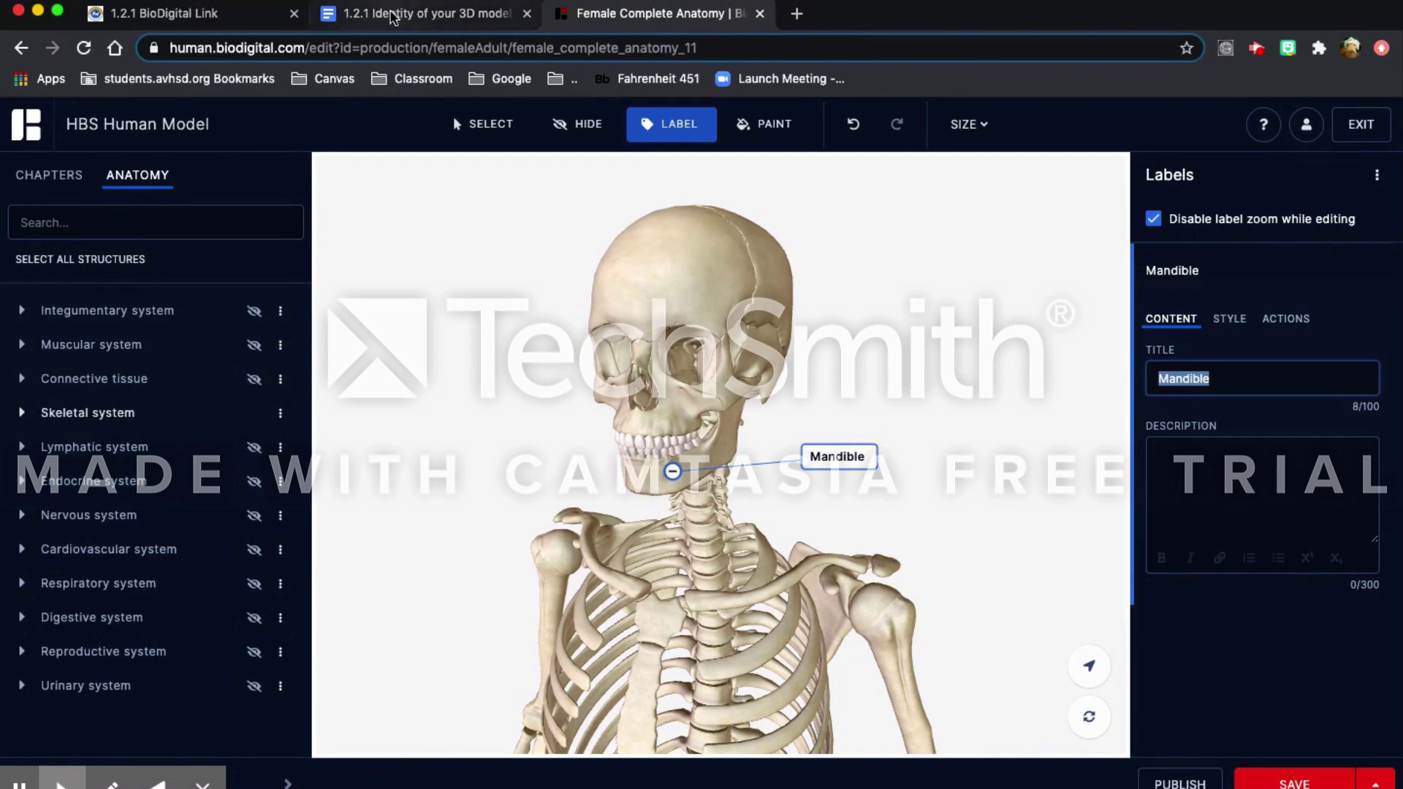
{"action": "left_click", "coordinate": [394, 16]}
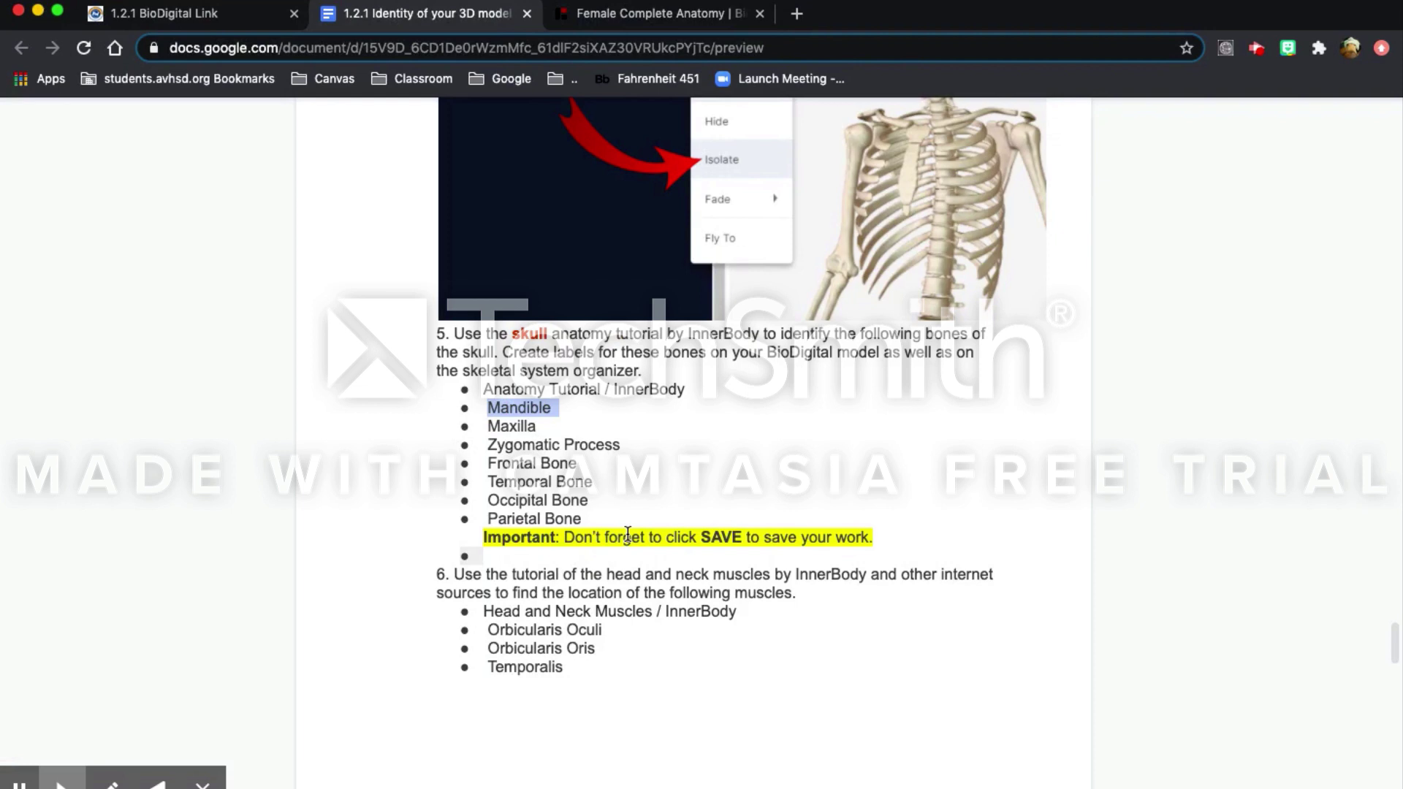
{"action": "scroll", "coordinate": [627, 534], "scroll_direction": "down", "scroll_amount": 5}
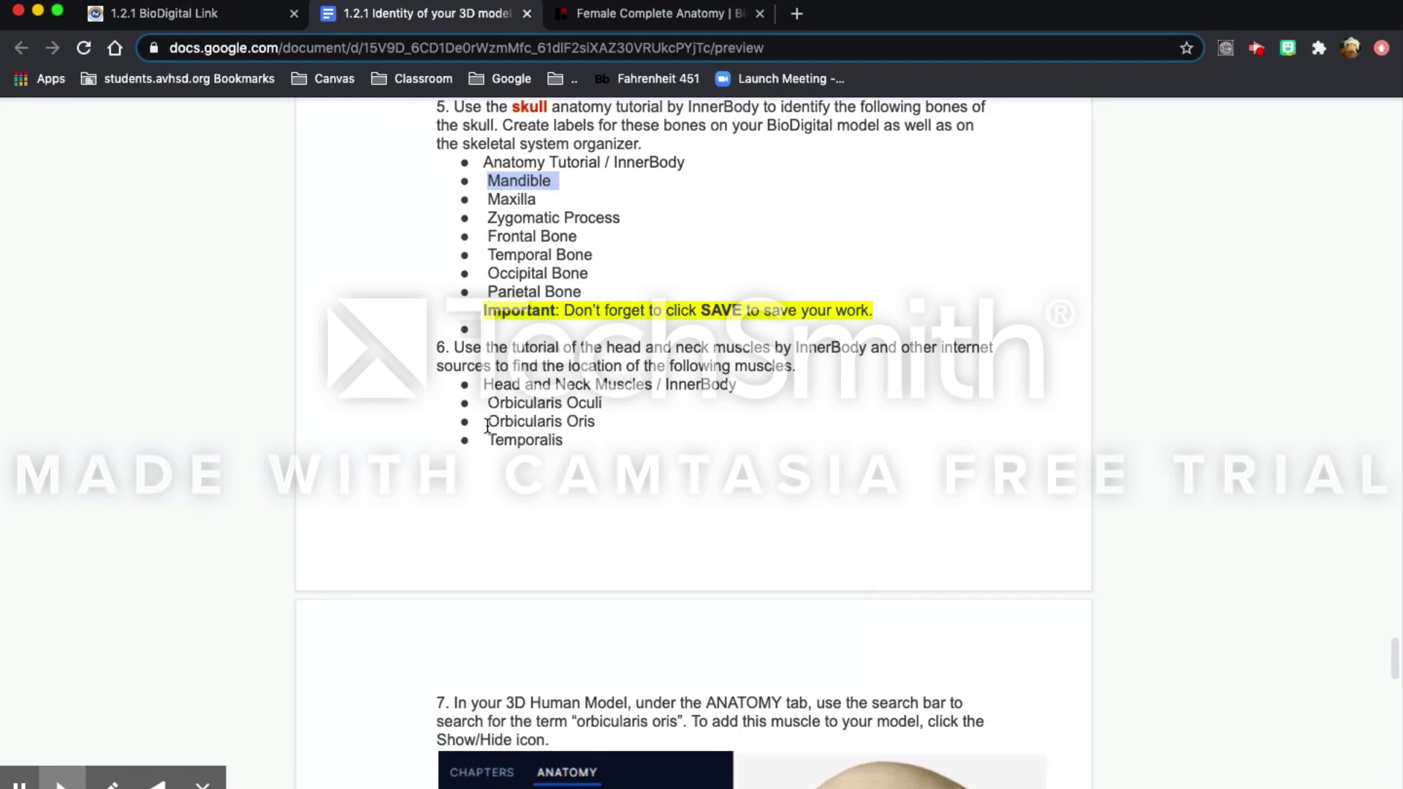
{"action": "left_click_drag", "start_coordinate": [488, 424], "coordinate": [604, 424]}
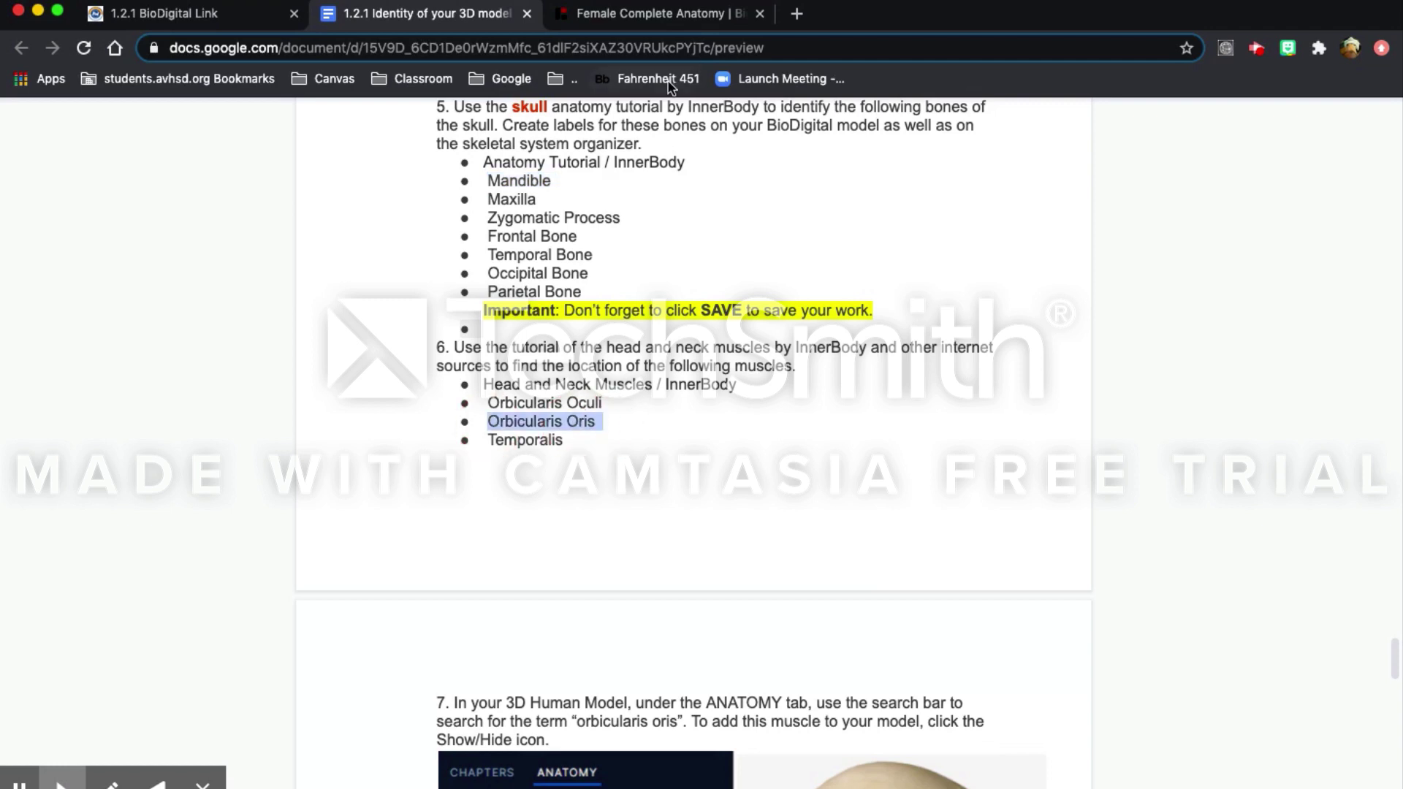
{"action": "left_click", "coordinate": [645, 26]}
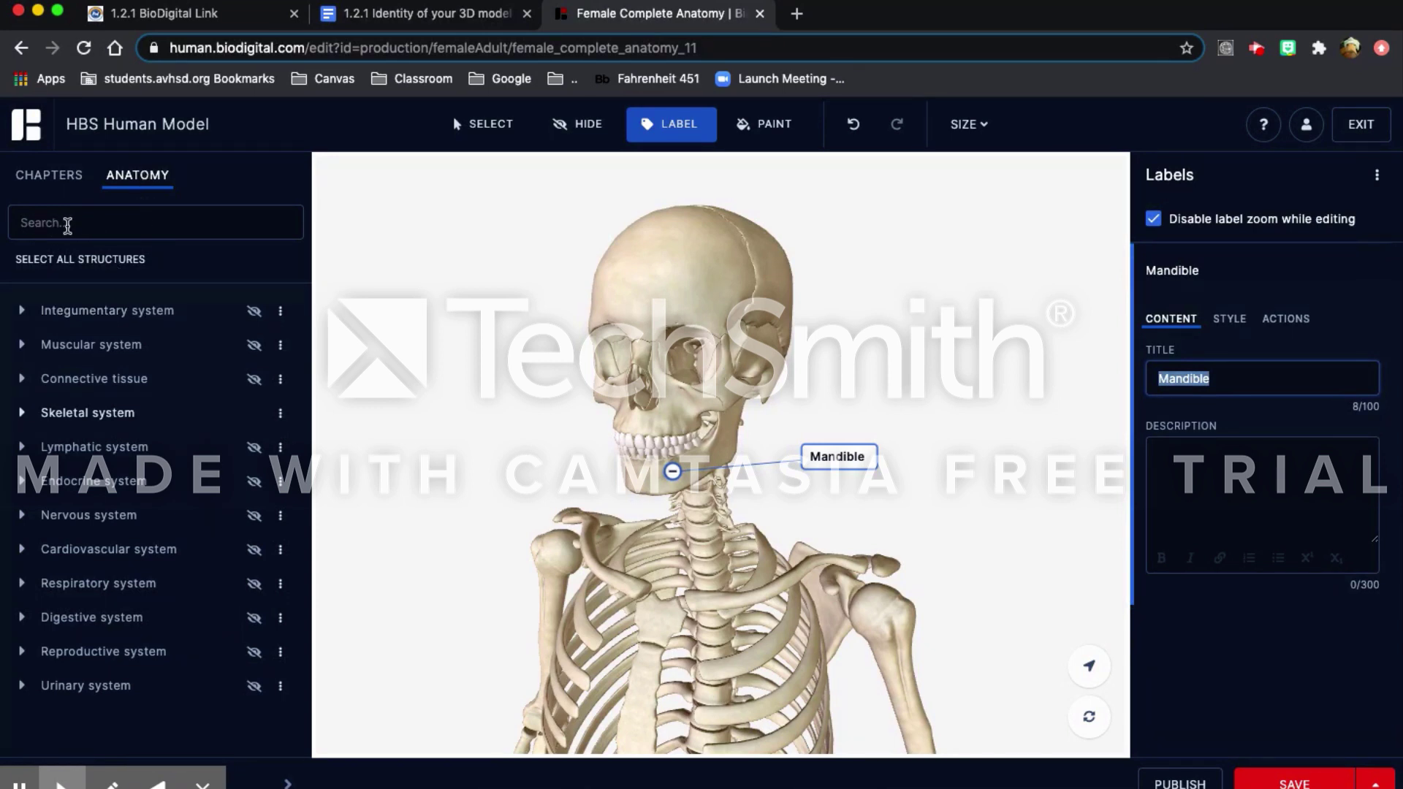
Step: Search 'Orbicu', show Orbicularis oris, pin its label off to the right, then view the document
{"action": "left_click", "coordinate": [67, 224]}
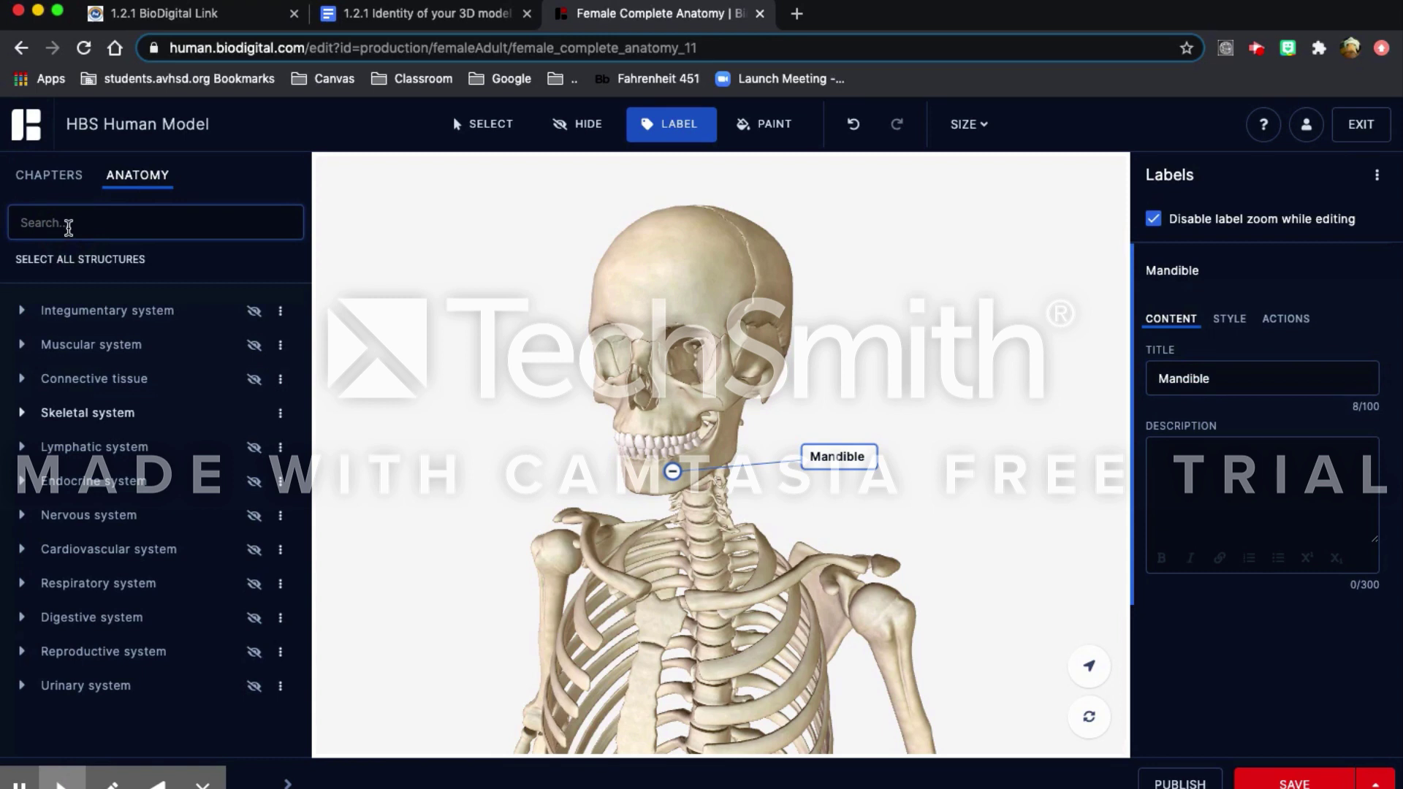
{"action": "type", "text": "Orbicularis"}
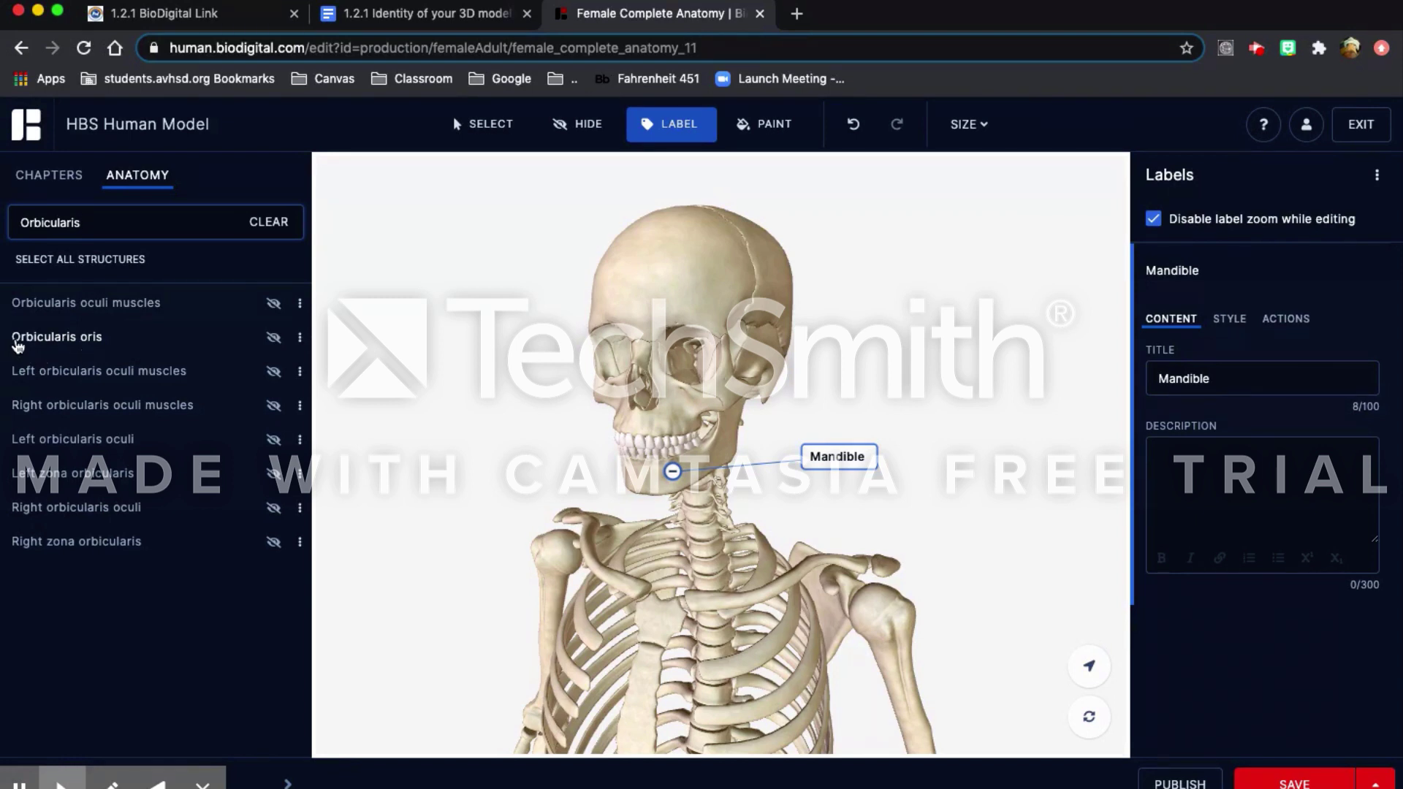
{"action": "left_click", "coordinate": [277, 340]}
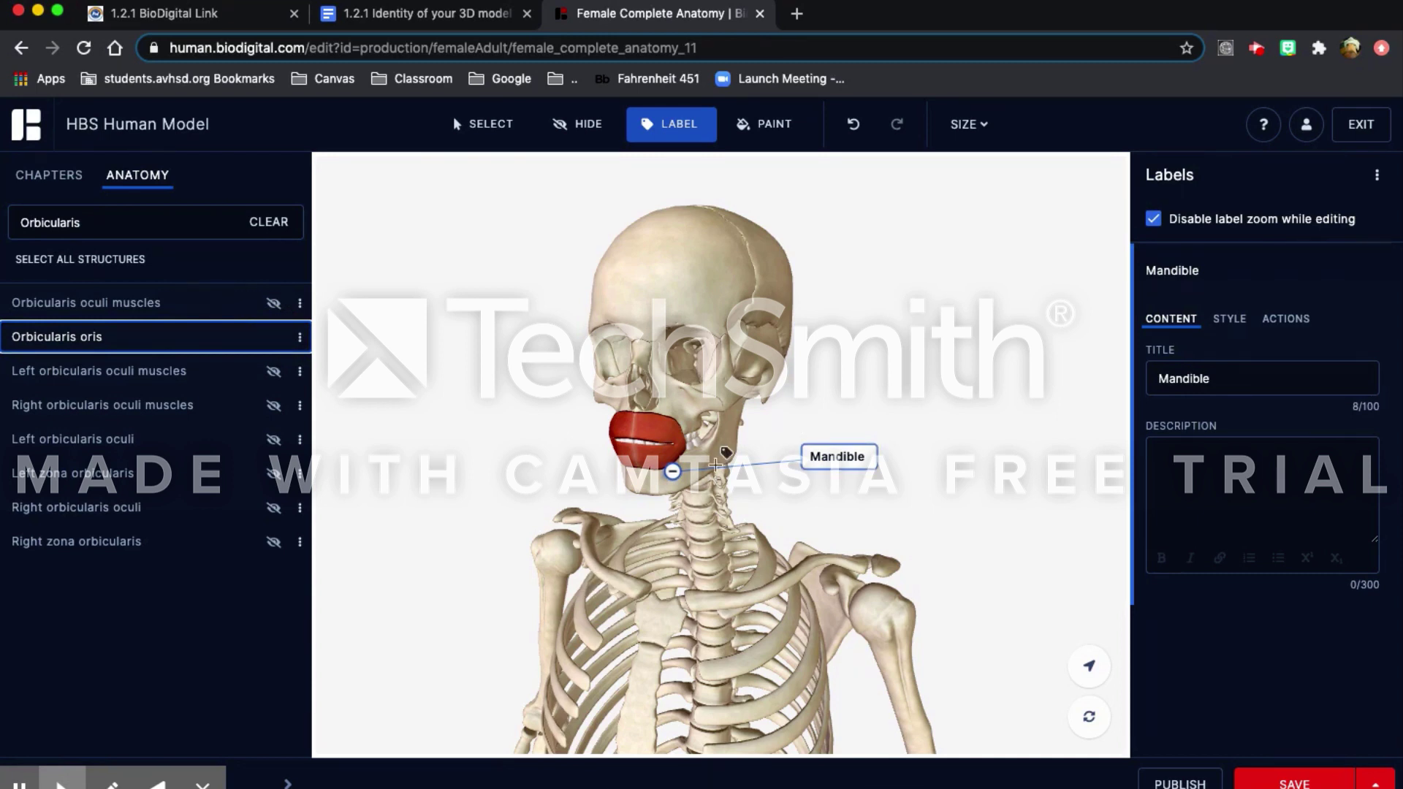
{"action": "left_click", "coordinate": [651, 427]}
{"action": "left_click_drag", "start_coordinate": [672, 426], "coordinate": [861, 413]}
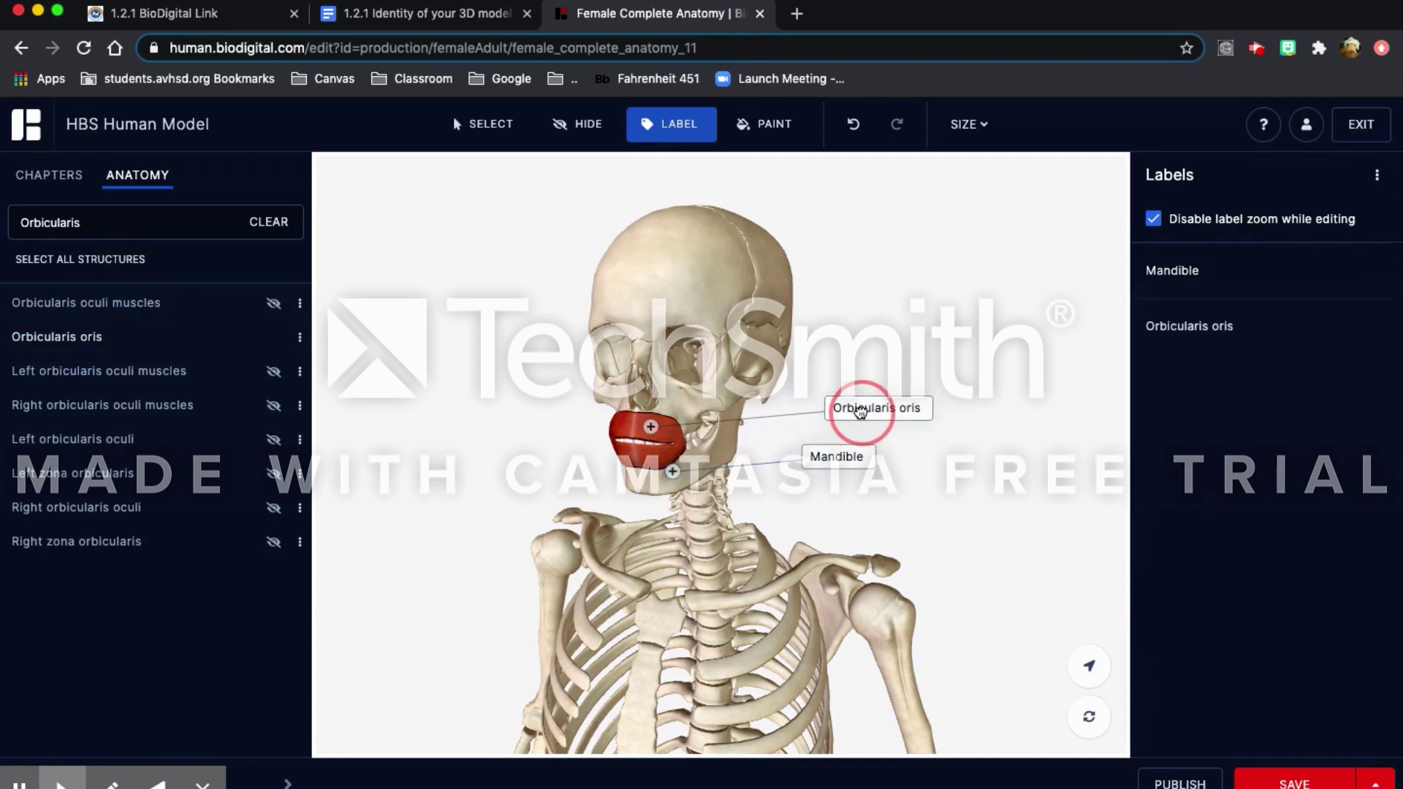
{"action": "left_click", "coordinate": [1183, 327]}
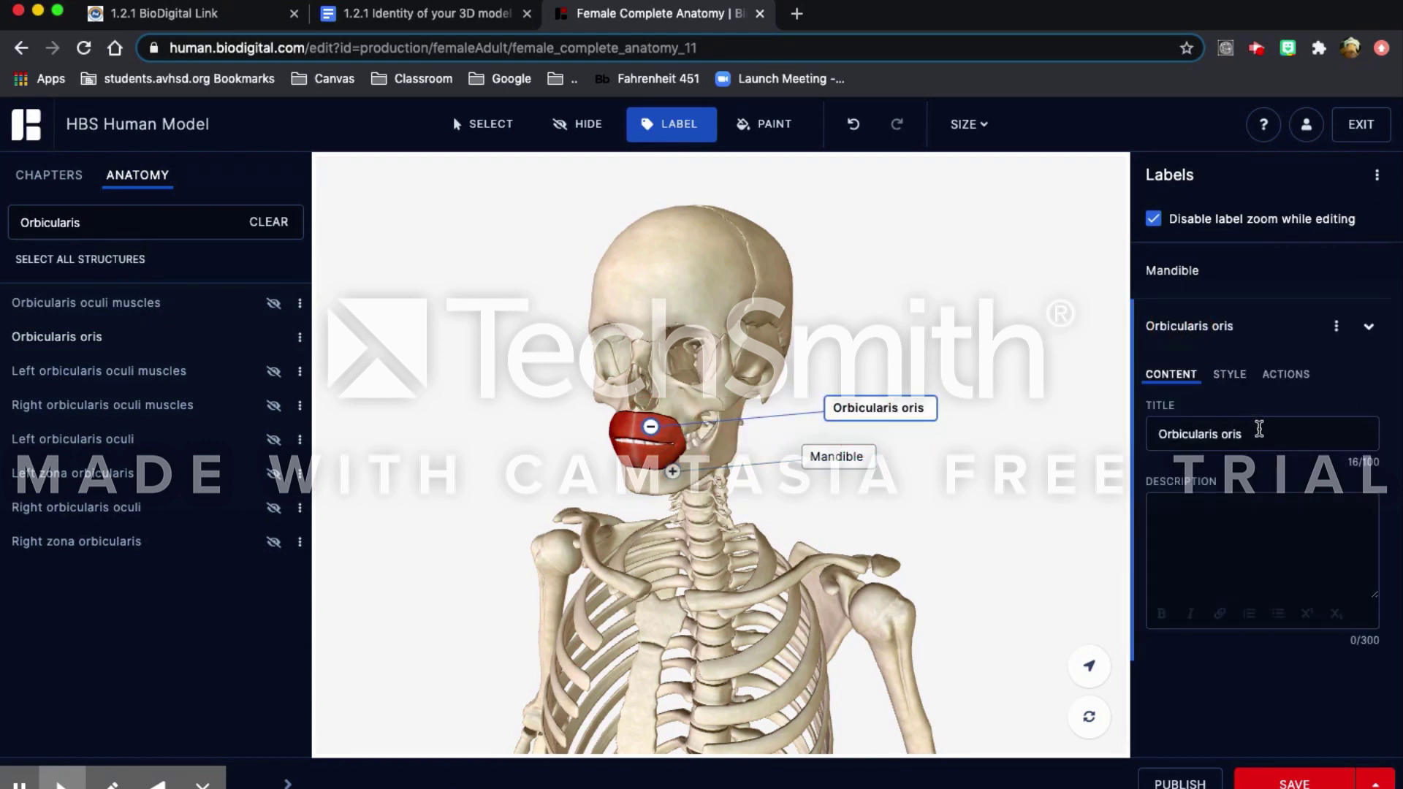
{"action": "left_click", "coordinate": [463, 17]}
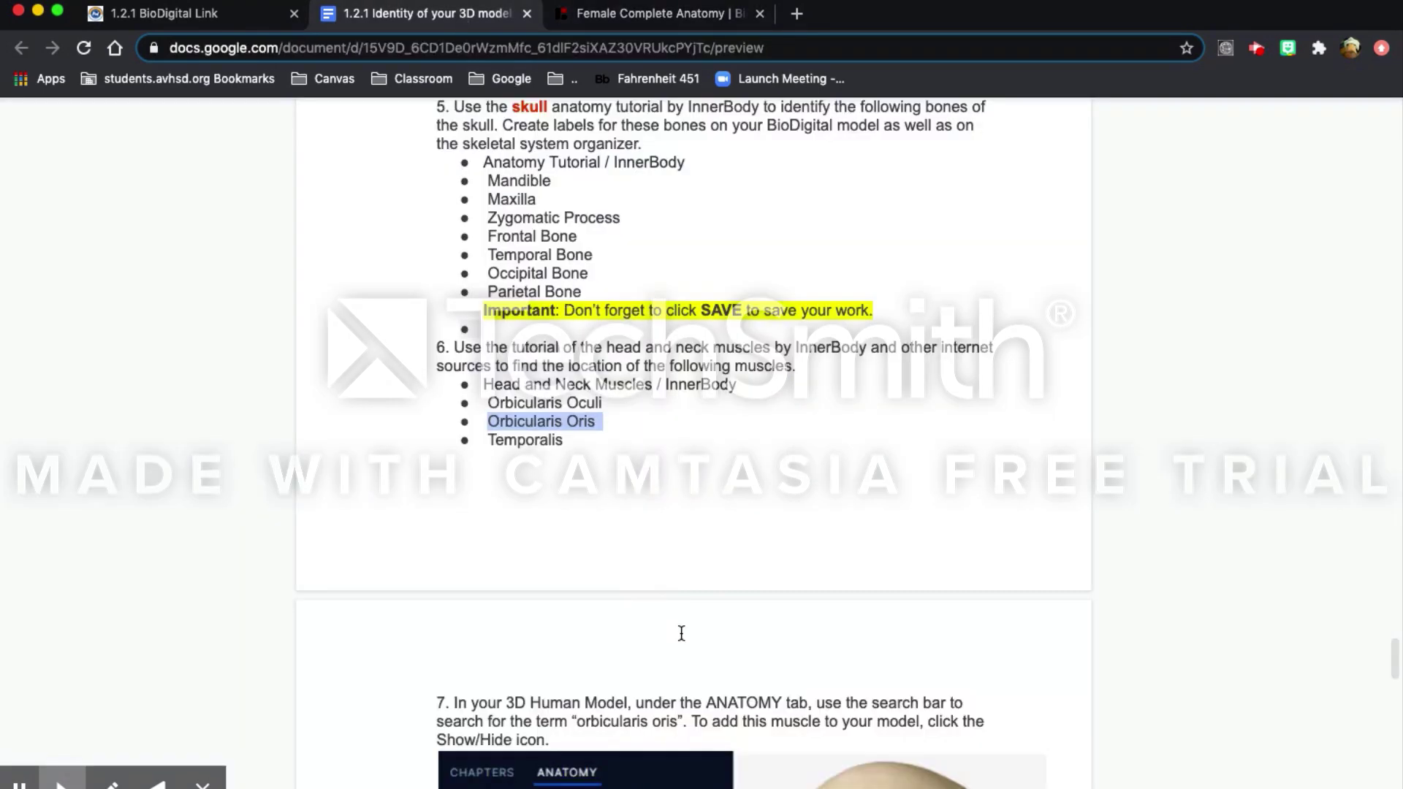
Step: Scroll the assignment to 'Sharing with Your Teacher', then return to the BioDigital editor
{"action": "scroll", "coordinate": [682, 634], "scroll_direction": "down", "scroll_amount": 1}
{"action": "scroll", "coordinate": [664, 408], "scroll_direction": "down", "scroll_amount": 9}
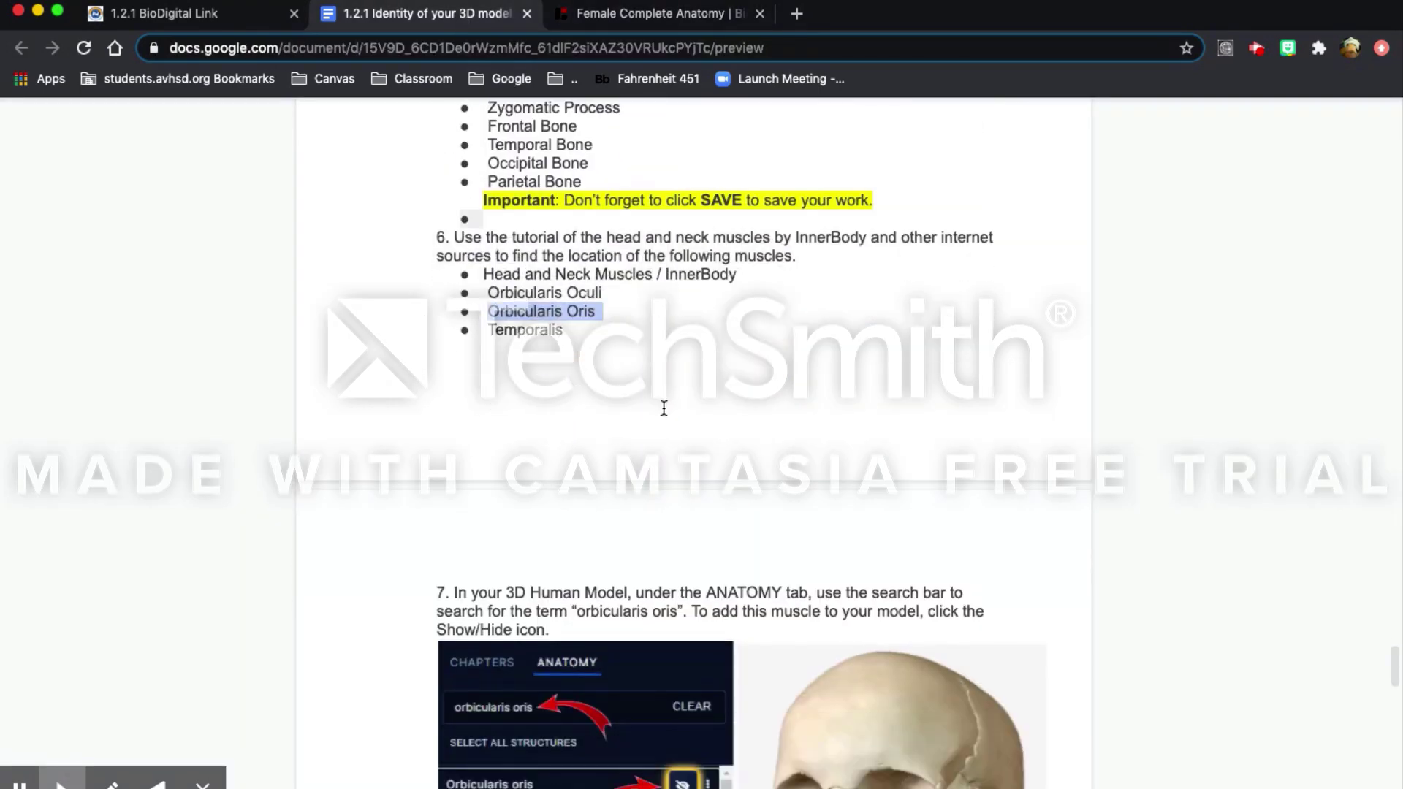
{"action": "scroll", "coordinate": [664, 408], "scroll_direction": "down", "scroll_amount": 6}
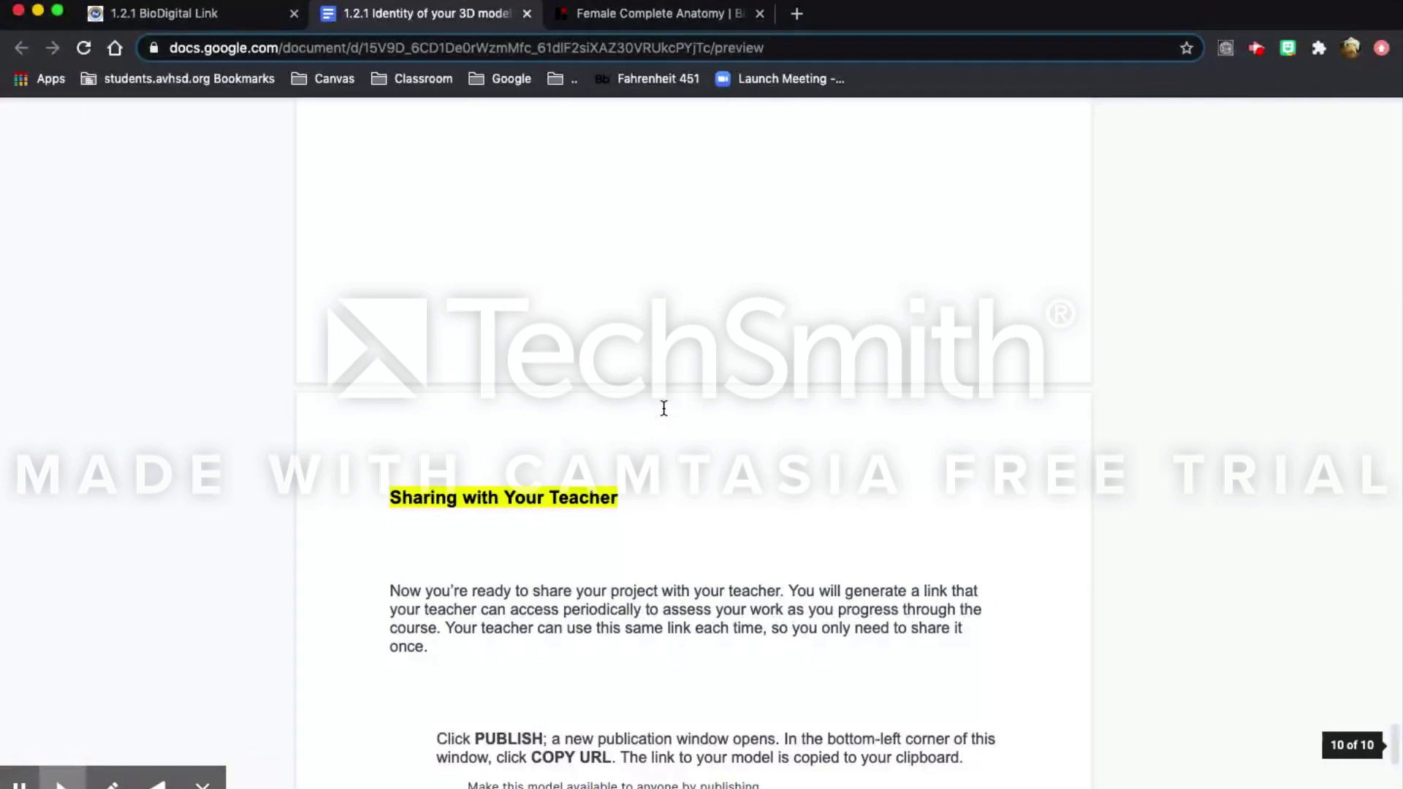
{"action": "scroll", "coordinate": [662, 397], "scroll_direction": "down", "scroll_amount": 5}
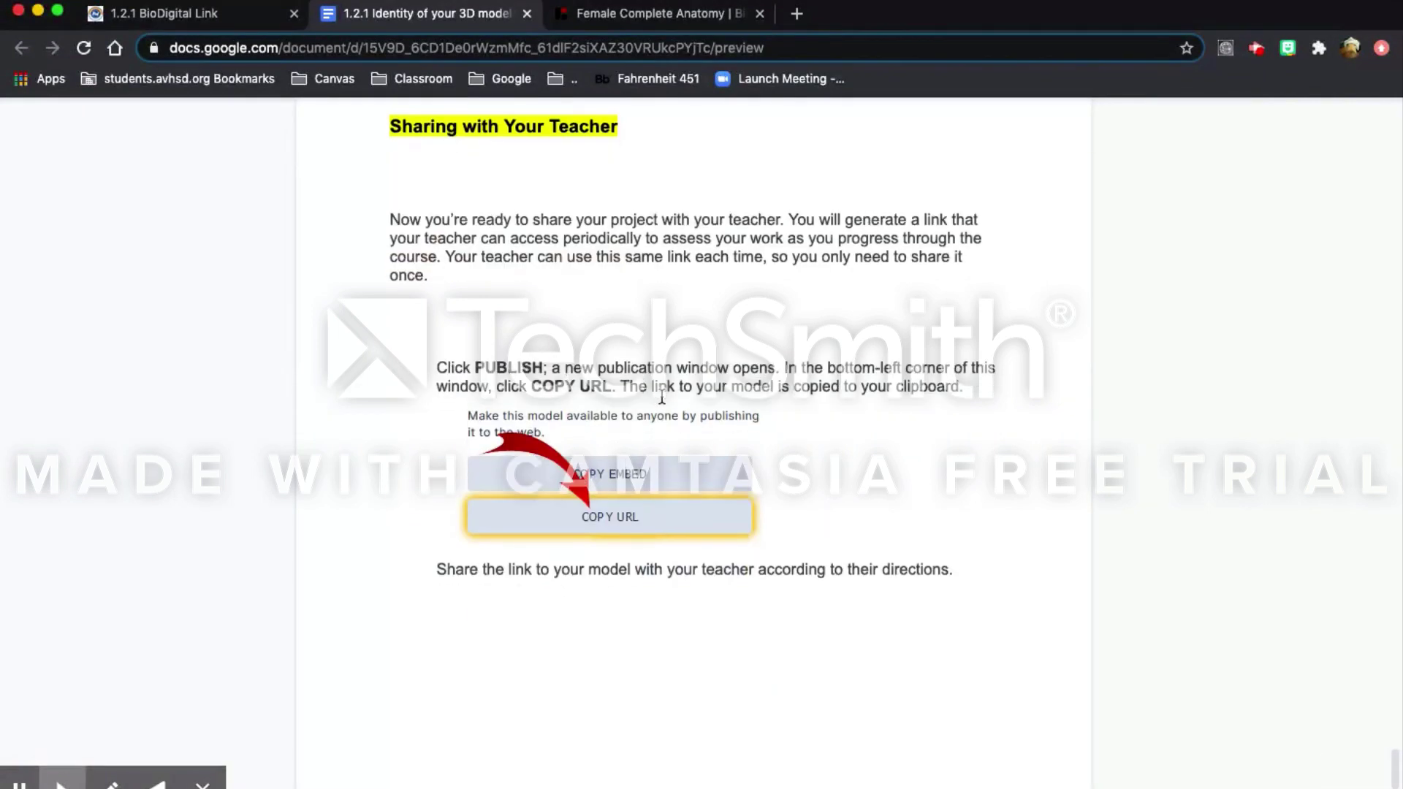
{"action": "left_click", "coordinate": [700, 16]}
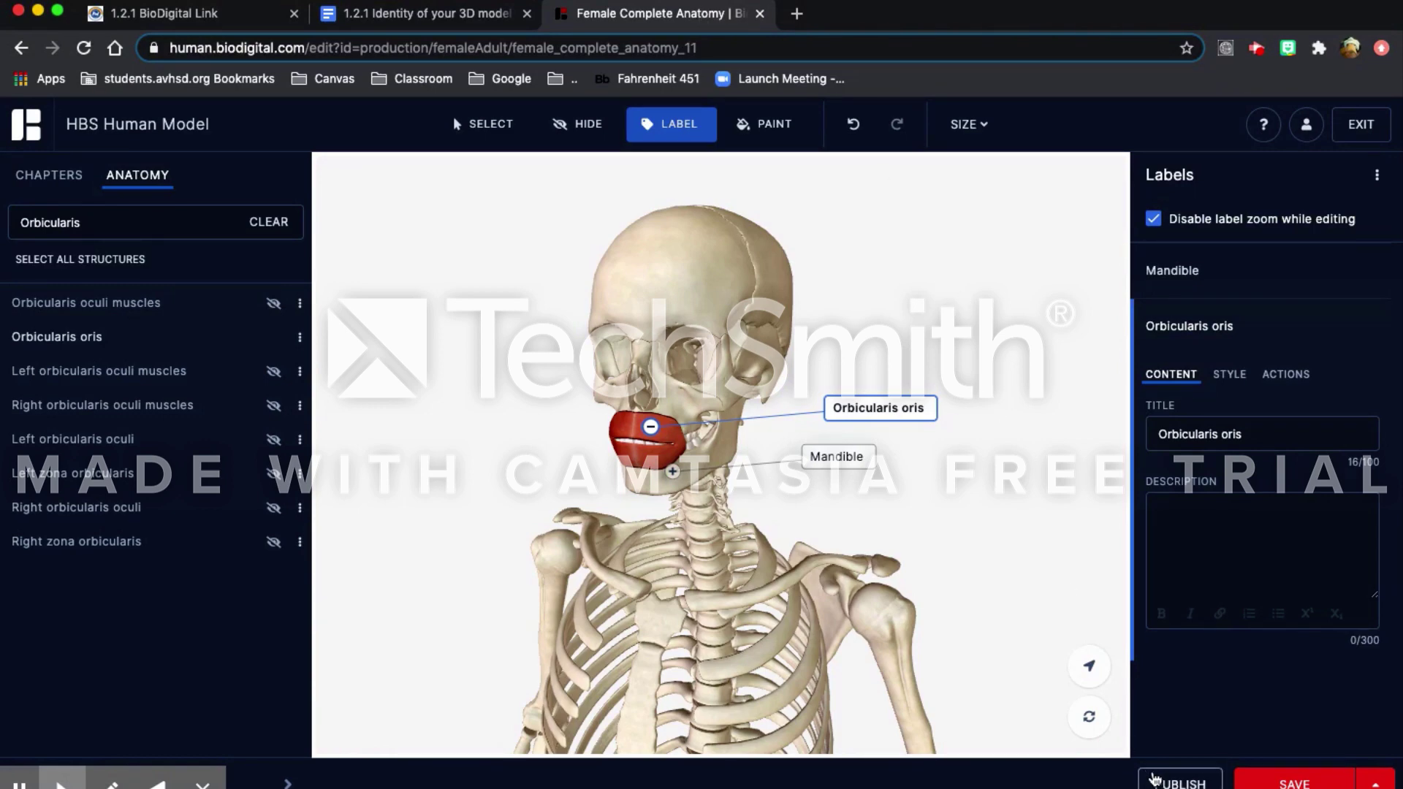
Step: Save and publish 'HBS Human Model', copy its URL, and open the '1.2.1 BioDigital Link' assignment
{"action": "left_click", "coordinate": [1179, 779]}
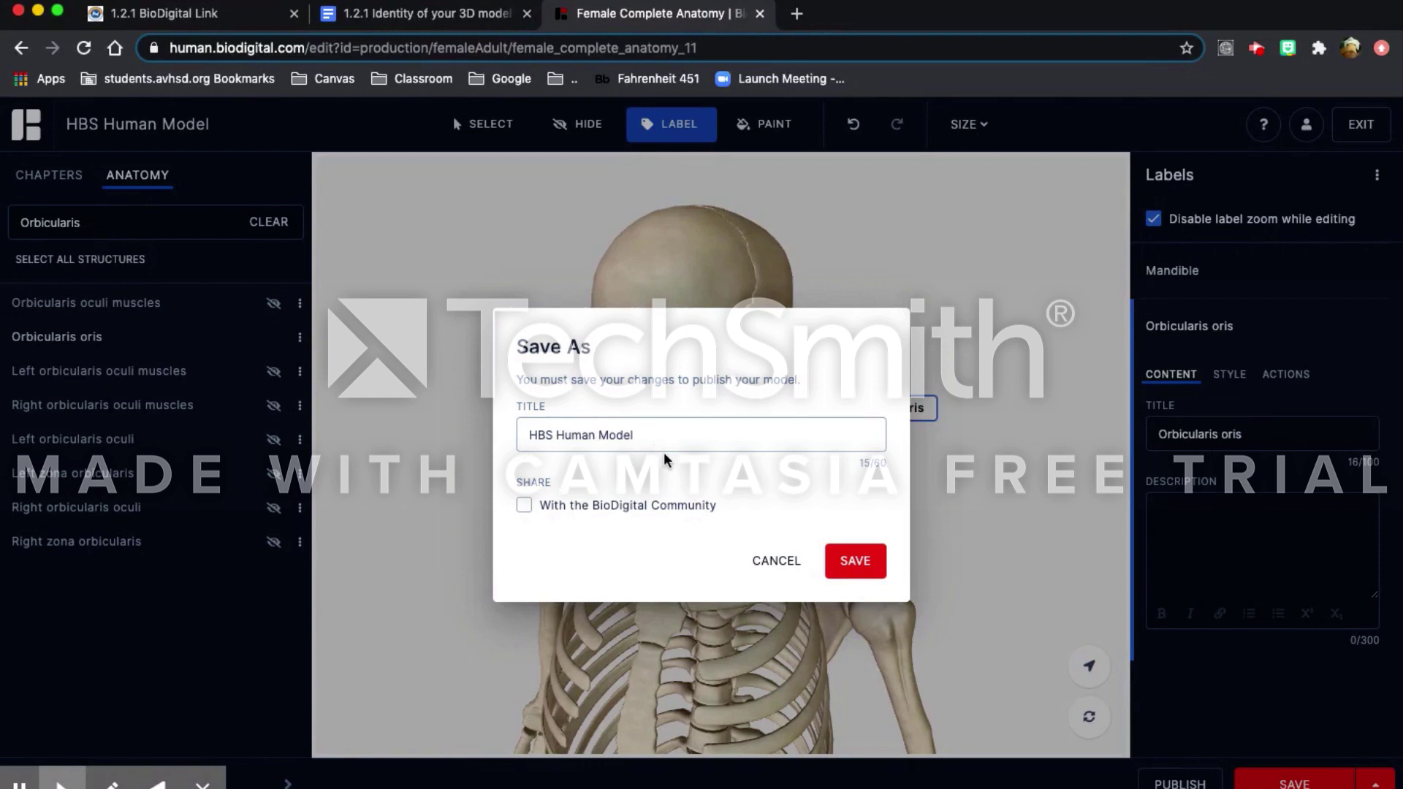
{"action": "left_click", "coordinate": [855, 562]}
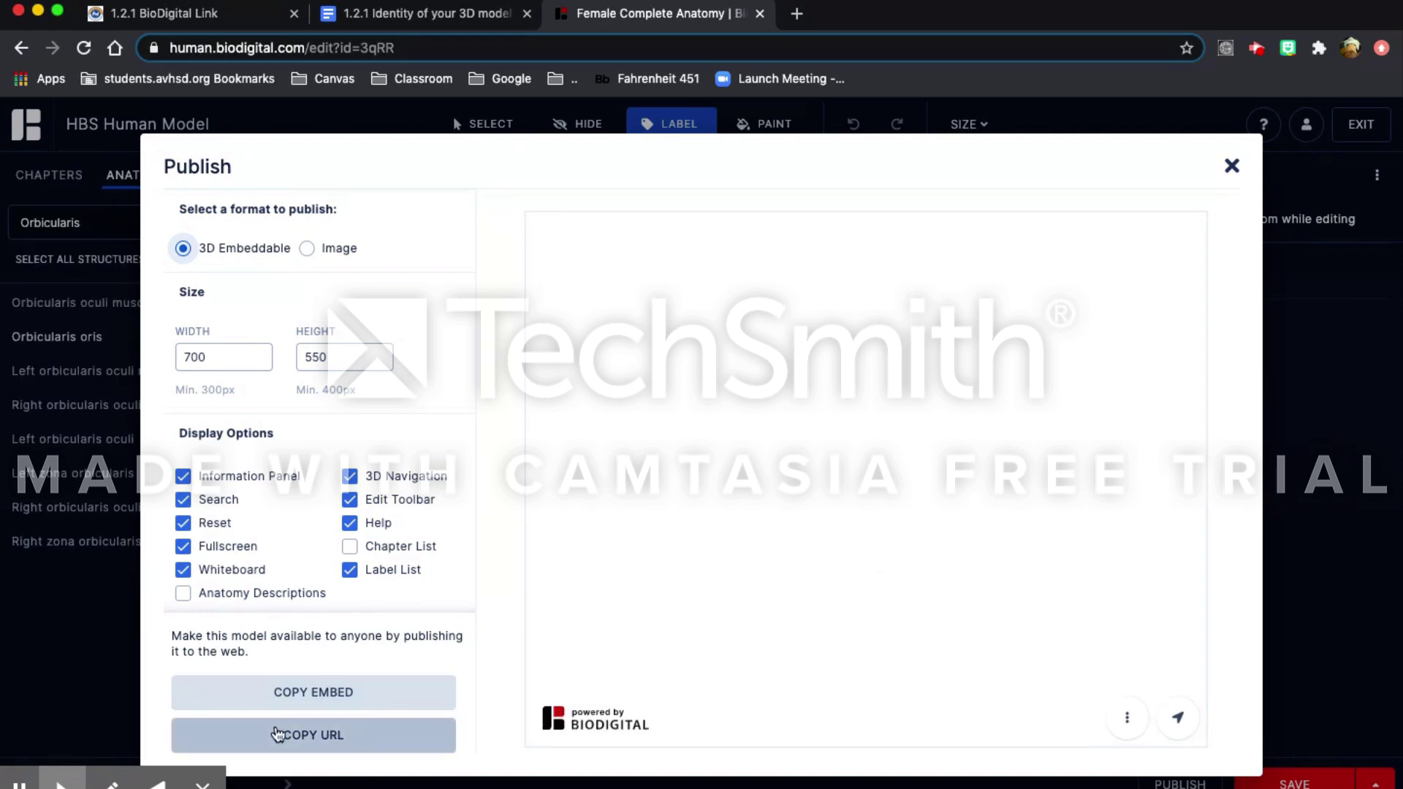
{"action": "left_click", "coordinate": [314, 736]}
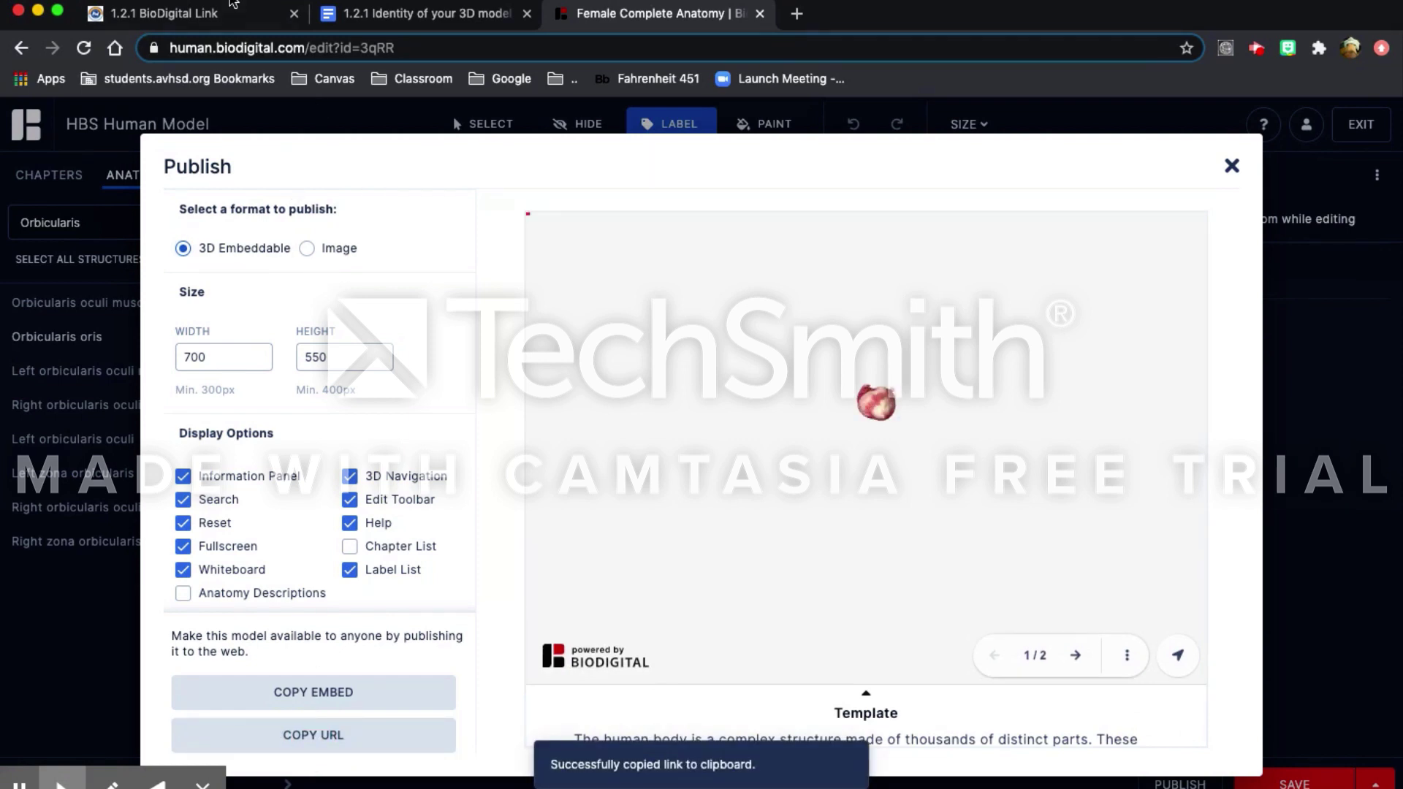
{"action": "left_click", "coordinate": [195, 13]}
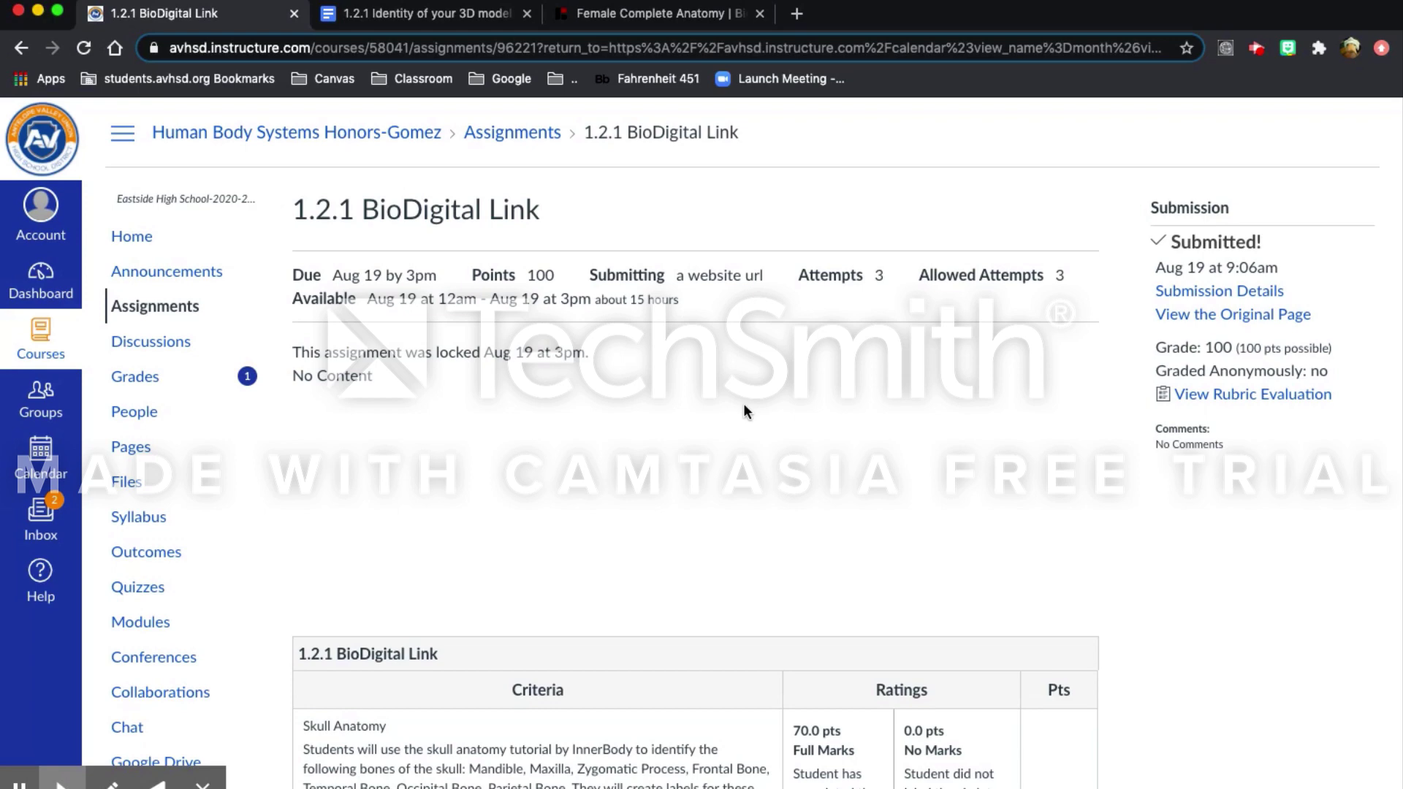